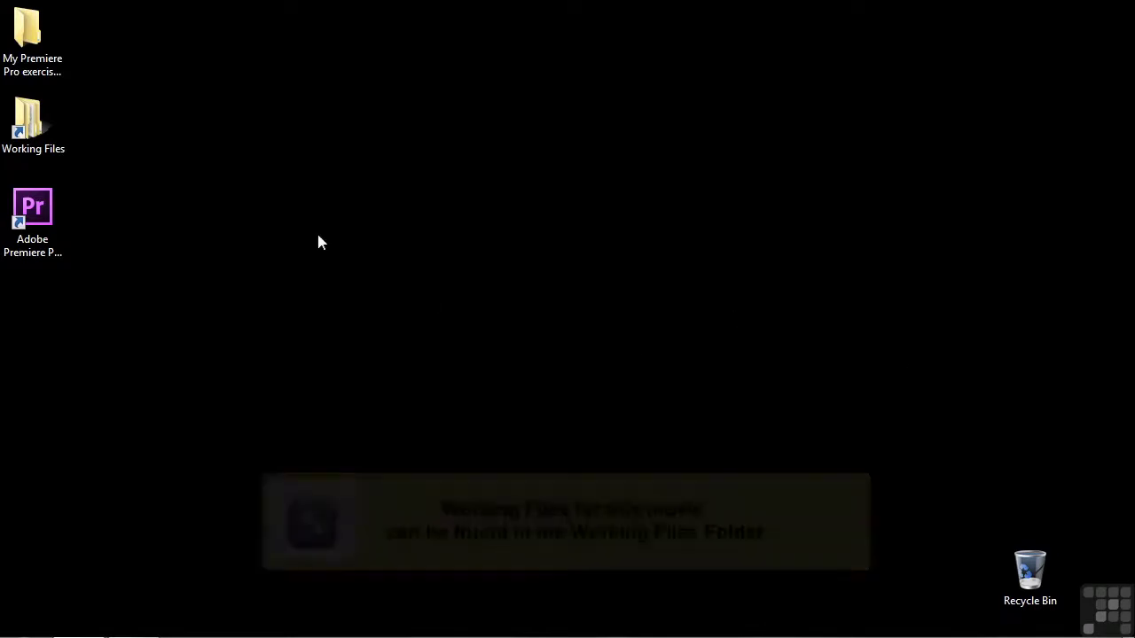
- Open the project 0703-matched-action.prproj from the projects folder inside Working Files
double_click(47, 119)
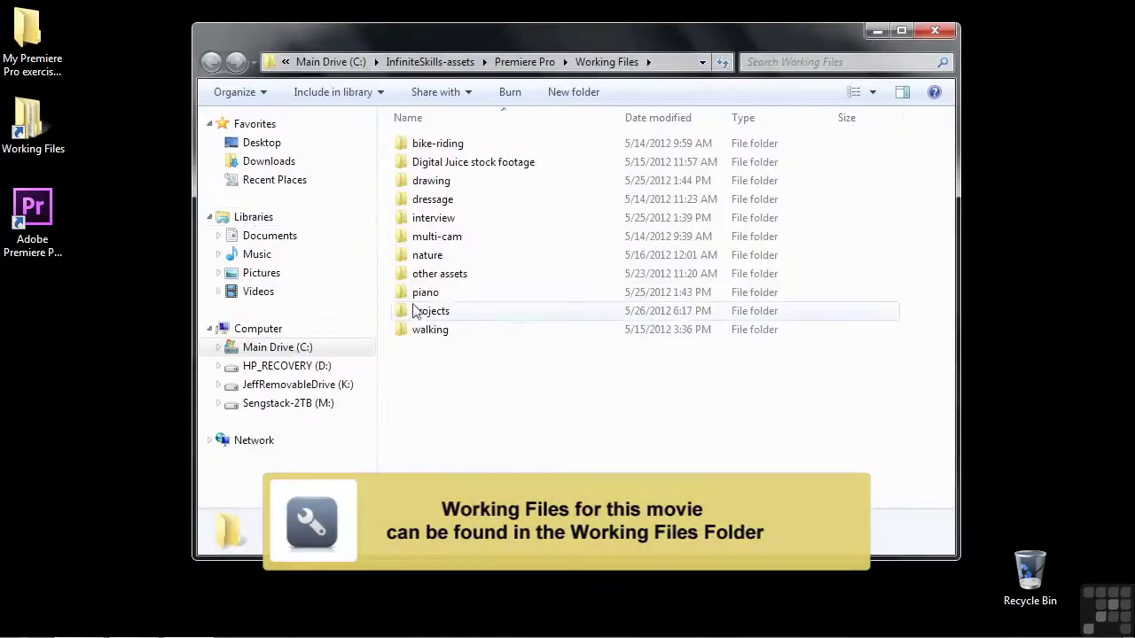
double_click(417, 311)
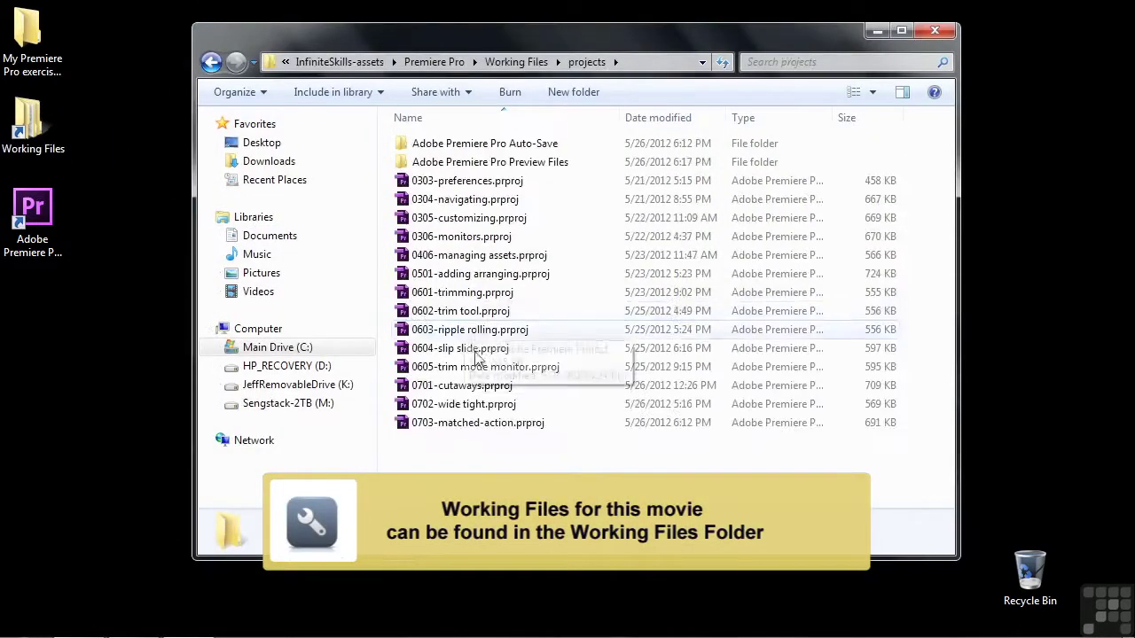
double_click(414, 424)
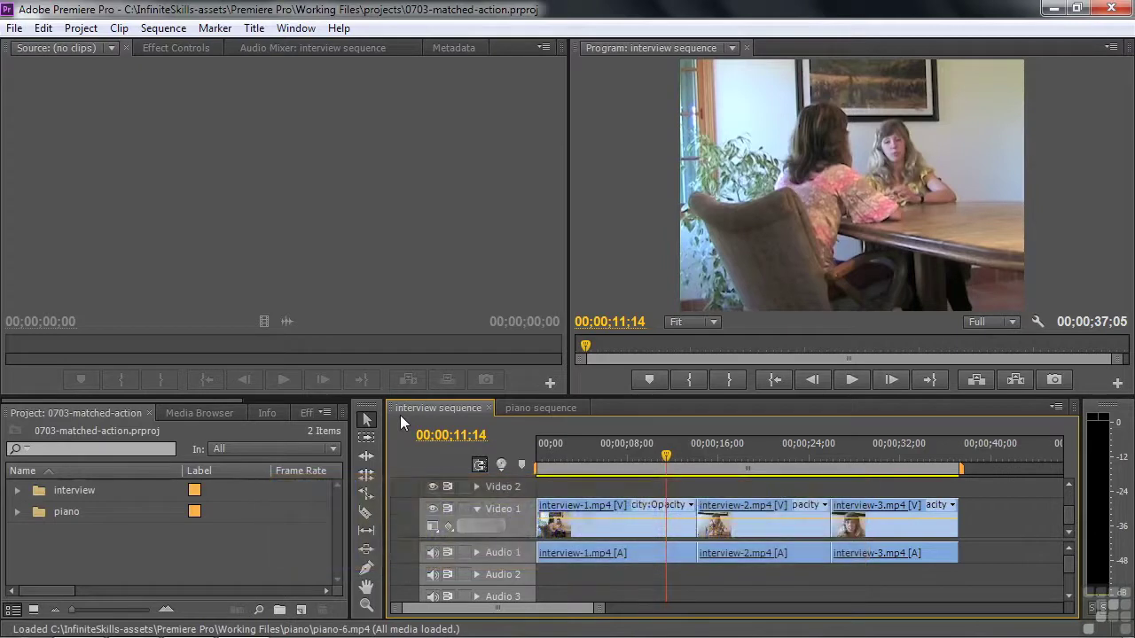
- Play the interview-2 section of the interview sequence and add a sequence marker at 00;00;20;00 on the hand gesture
left_click_drag(666, 455, 742, 455)
key("space")
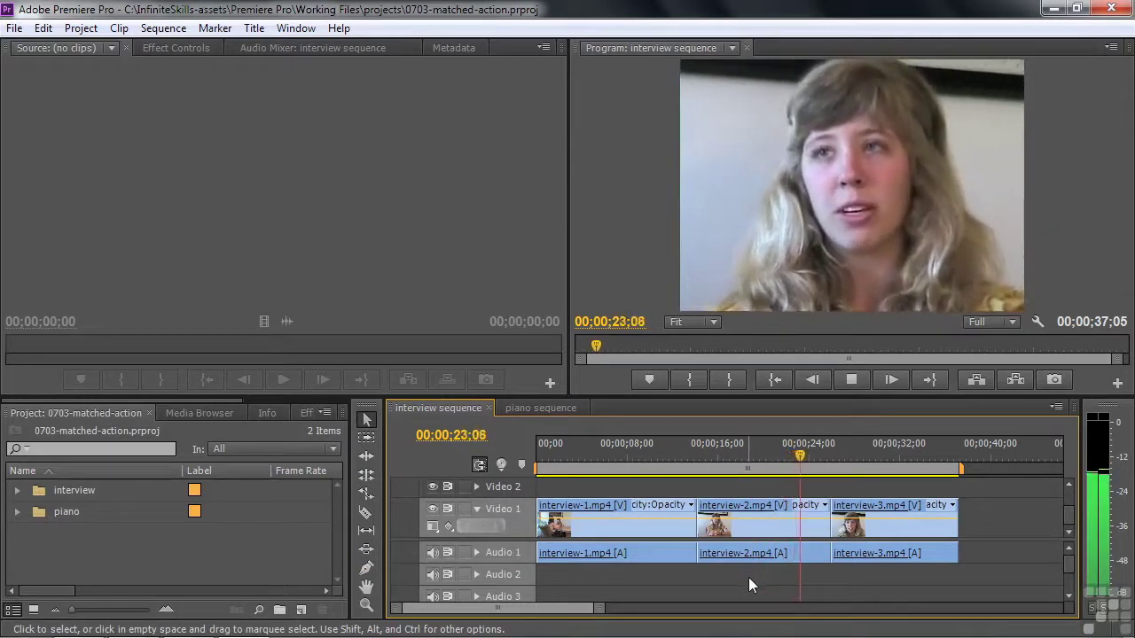
key("space")
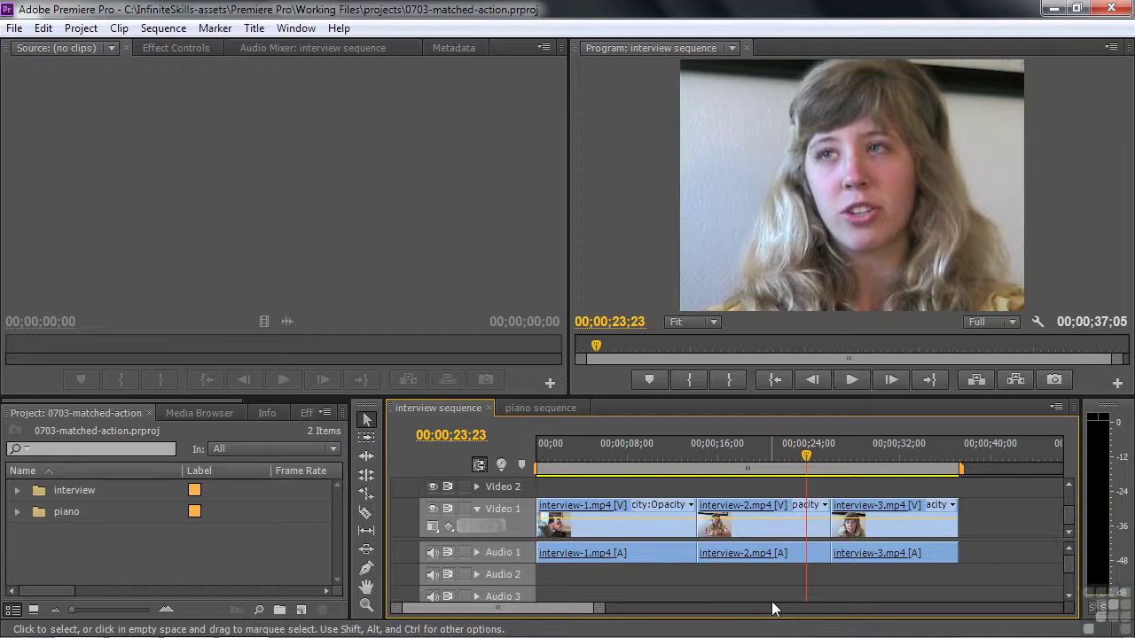
left_click_drag(806, 456, 763, 463)
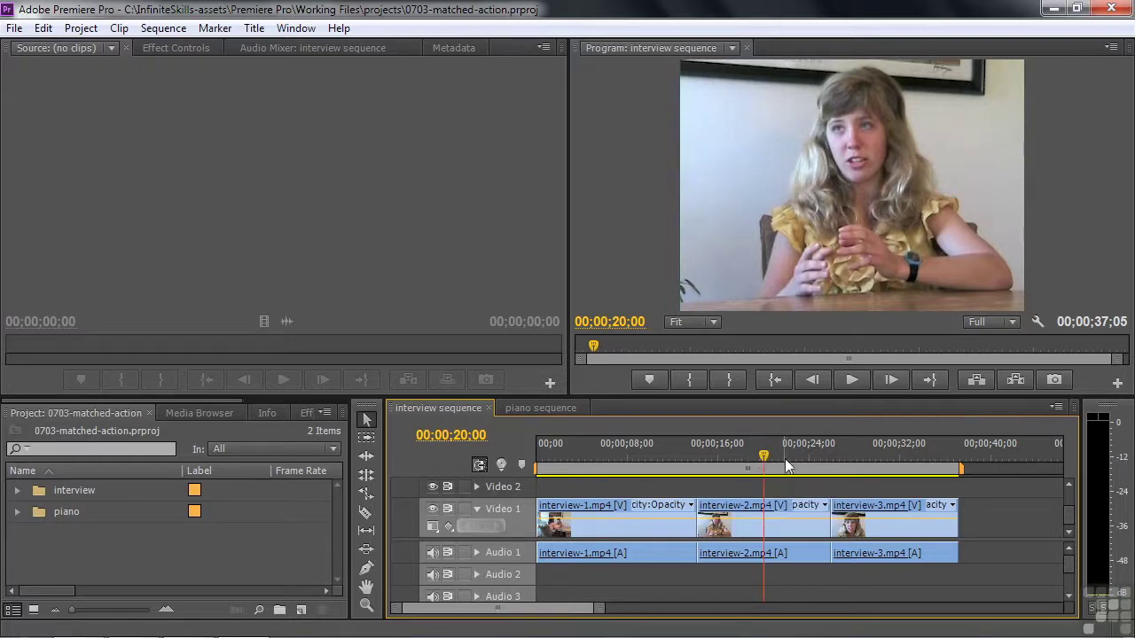
left_click(522, 465)
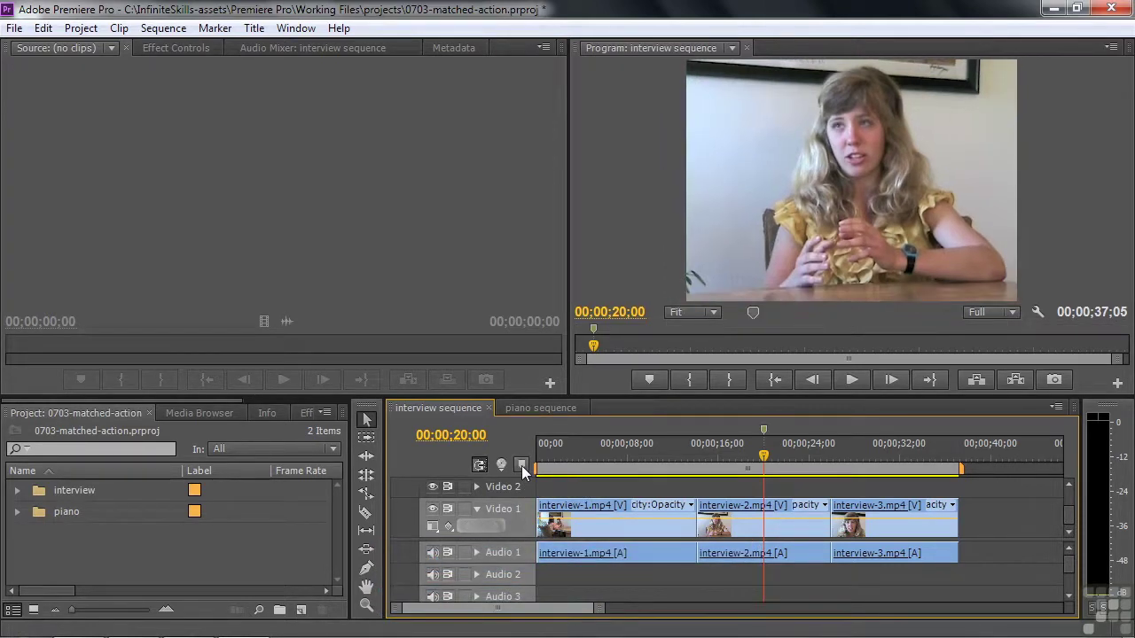
- Inspect the new sequence marker's settings and its entry in the Markers list, then return to the project's bins
double_click(765, 431)
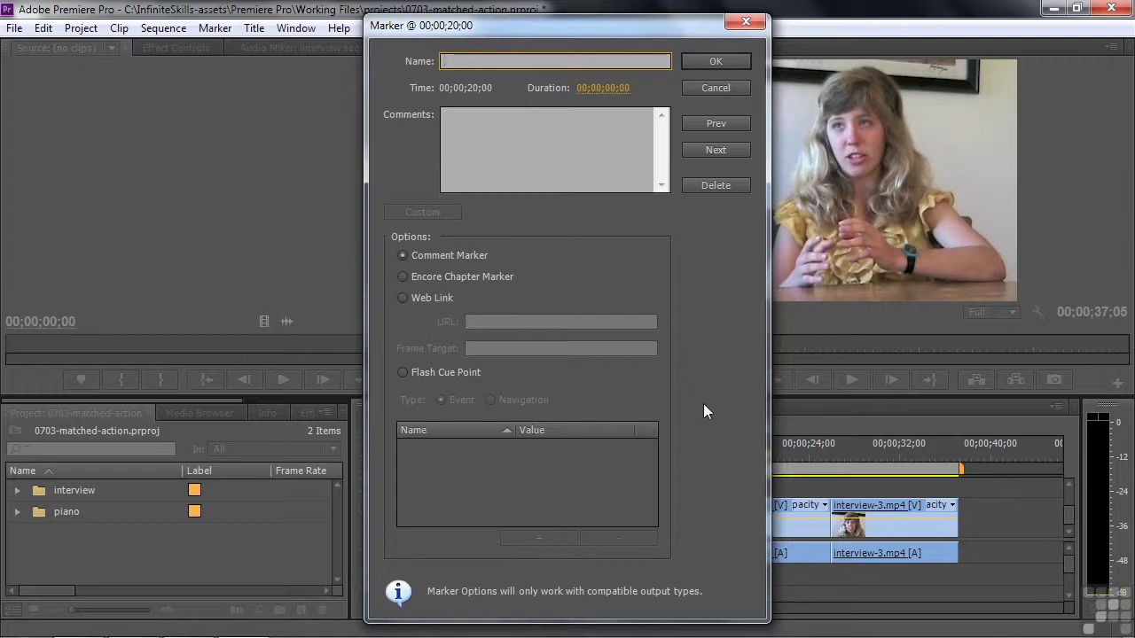
left_click(718, 89)
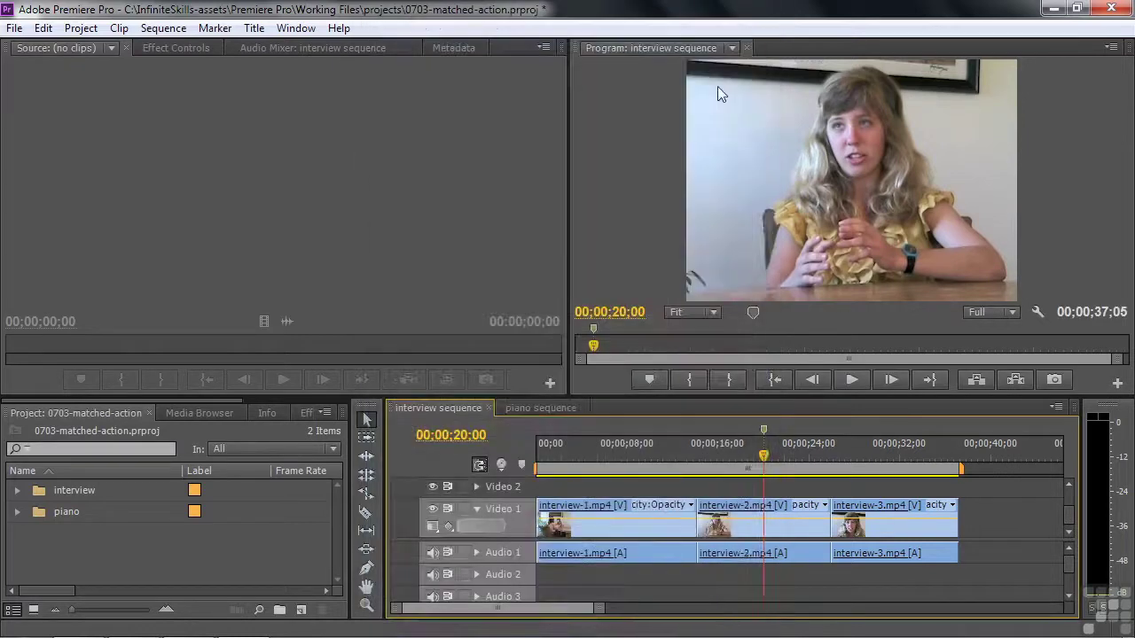
mouse_move(218, 402)
left_mouse_down()
mouse_move(235, 404)
mouse_move(226, 406)
left_mouse_up()
left_click(228, 414)
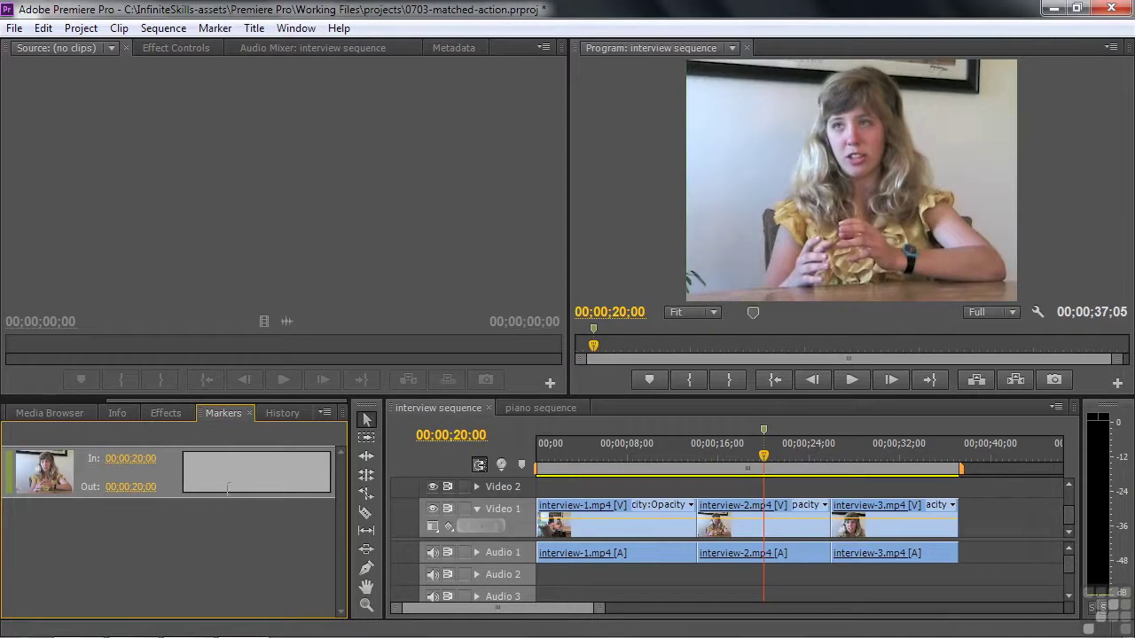
left_click_drag(183, 400, 44, 395)
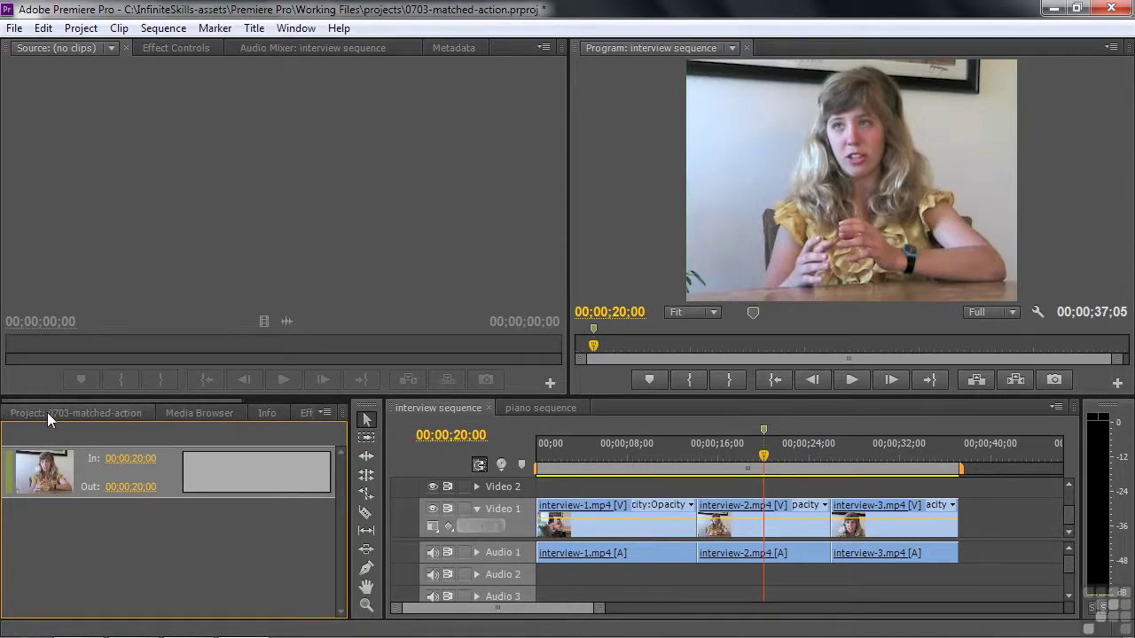
left_click(47, 413)
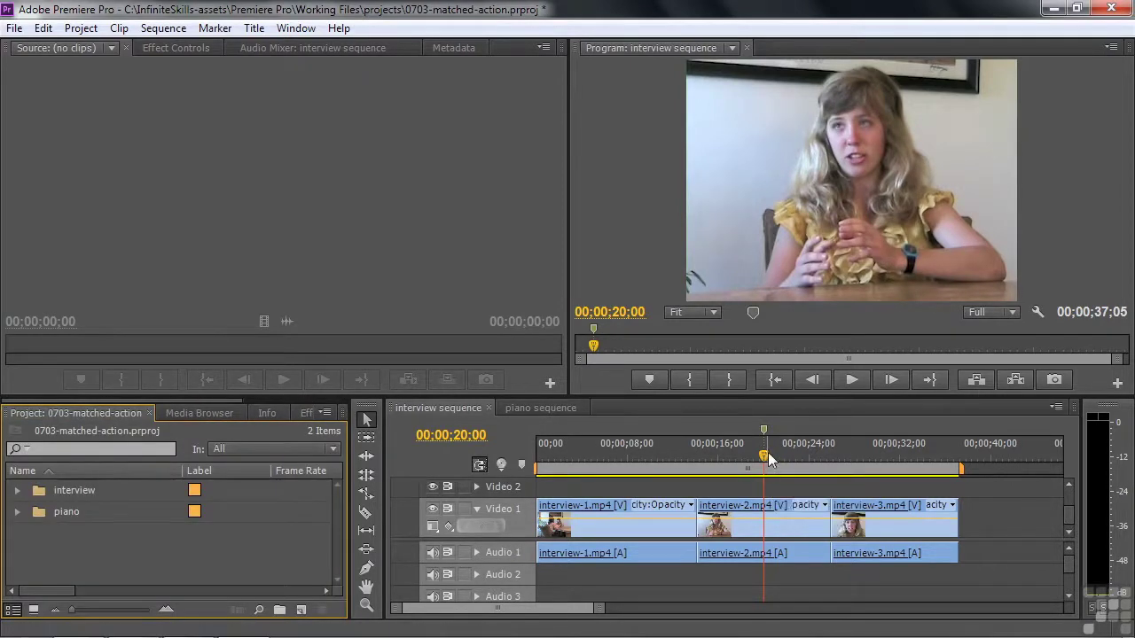
- Play further through the interview-2 clip and add a second sequence marker at 00;00;23;26
mouse_move(767, 455)
left_mouse_down()
mouse_move(794, 465)
mouse_move(782, 463)
left_mouse_up()
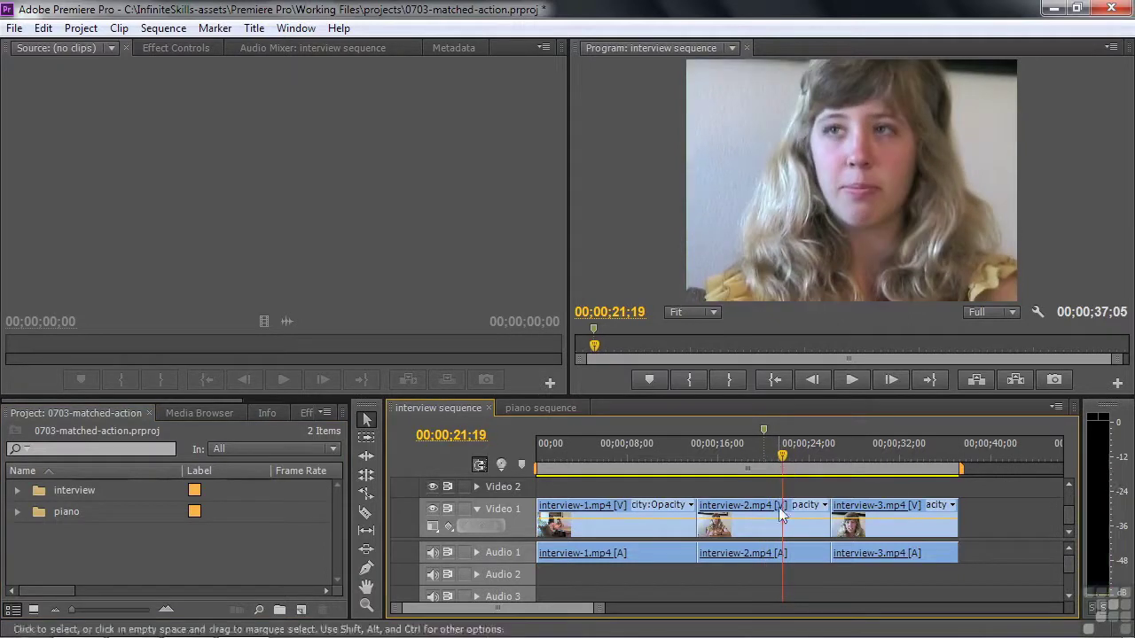
key("space")
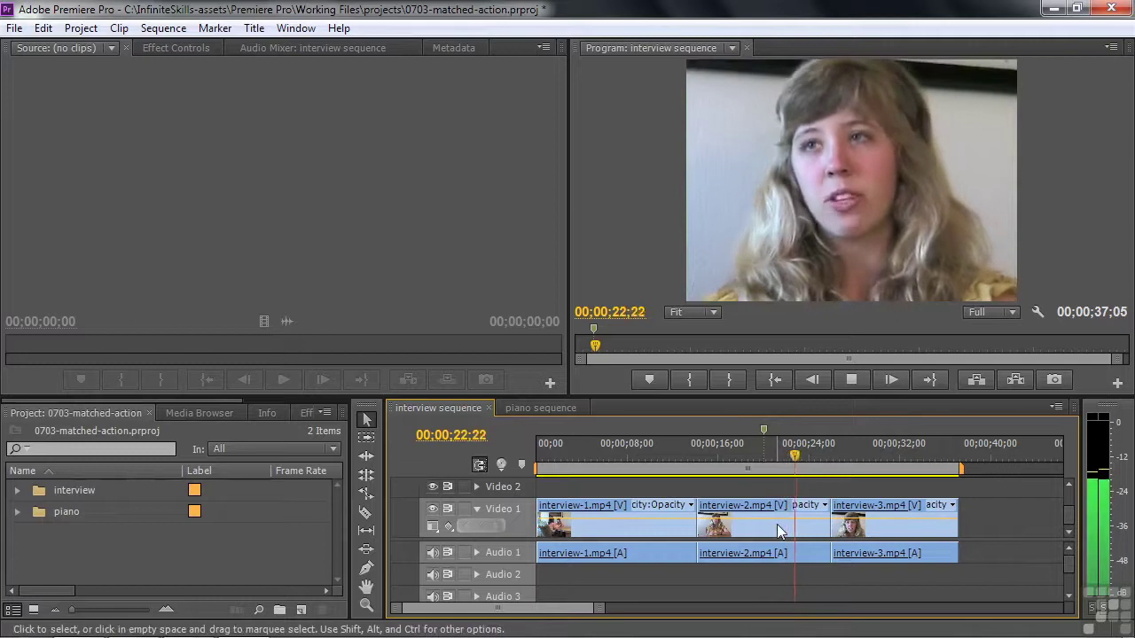
key("space")
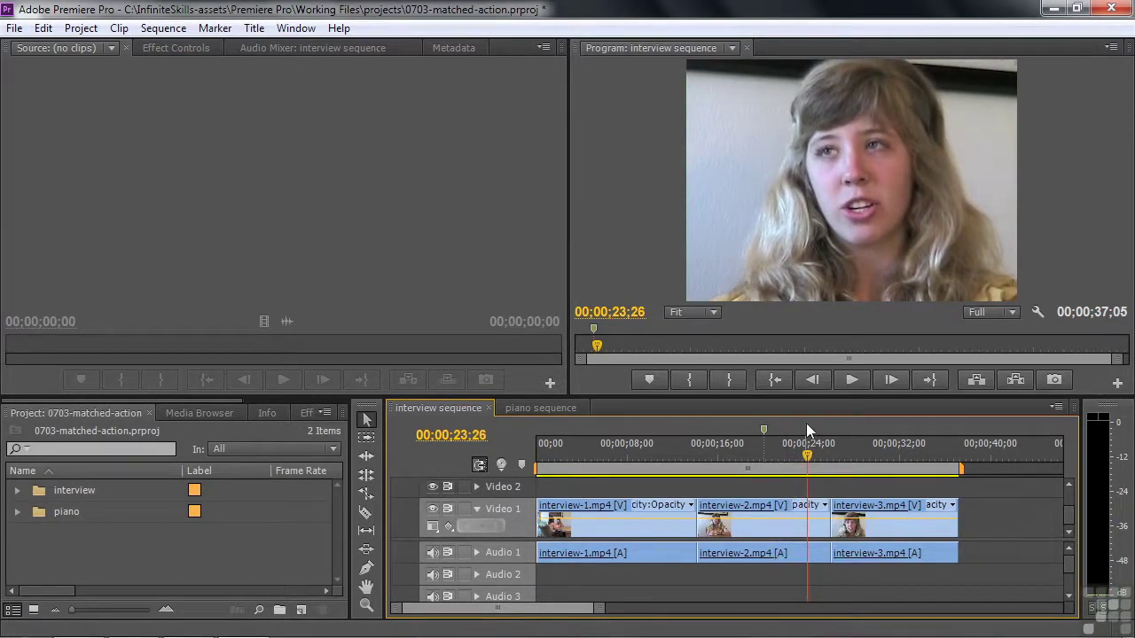
key("m")
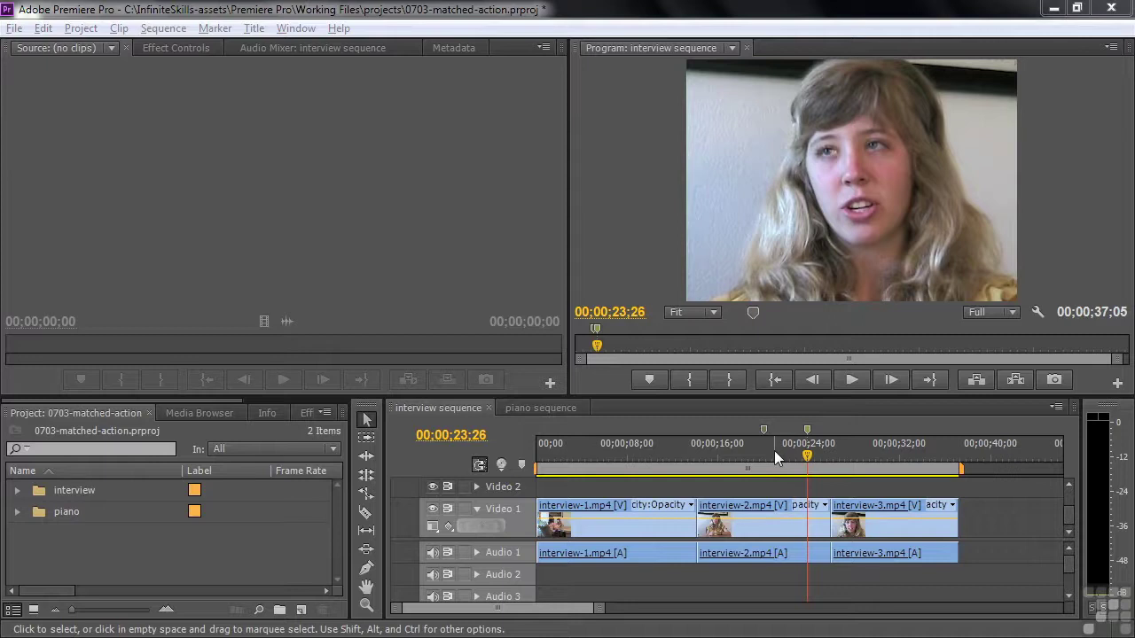
- Browse the interview bin as thumbnails, load interview-5.mp4 as the source clip and scrub through its start
left_click(17, 490)
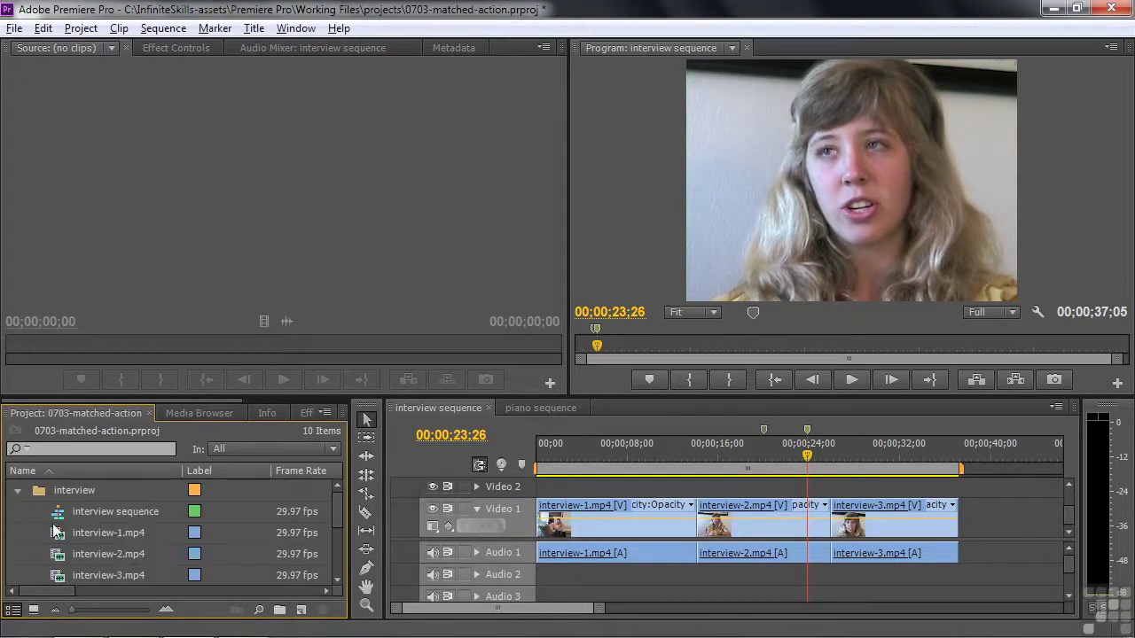
left_click(34, 610)
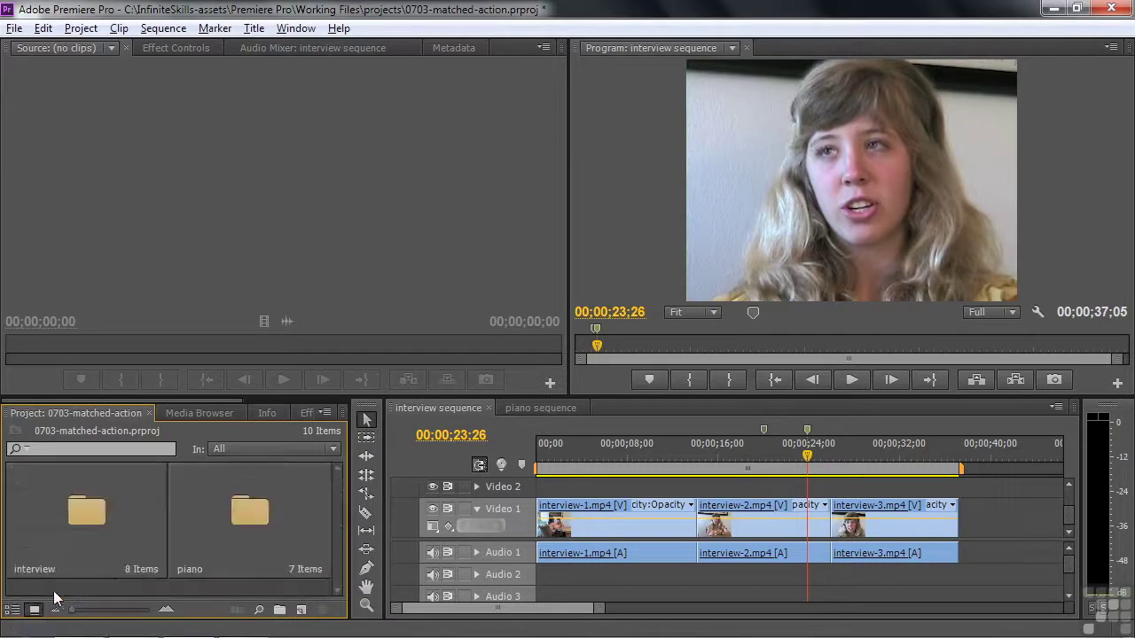
double_click(78, 513)
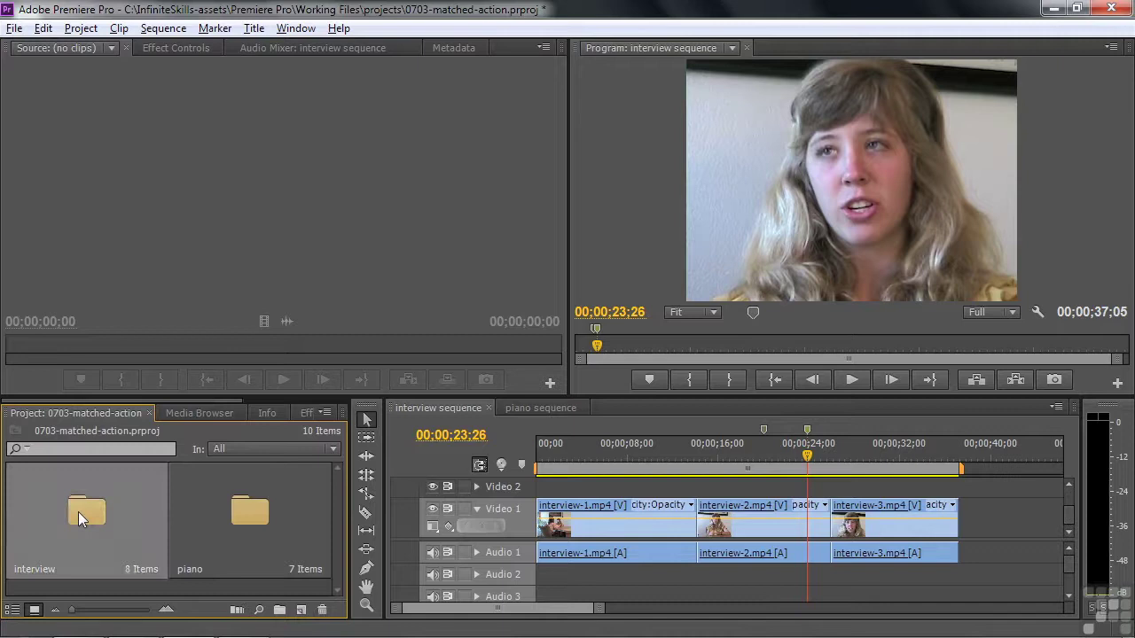
left_click_drag(335, 488, 345, 542)
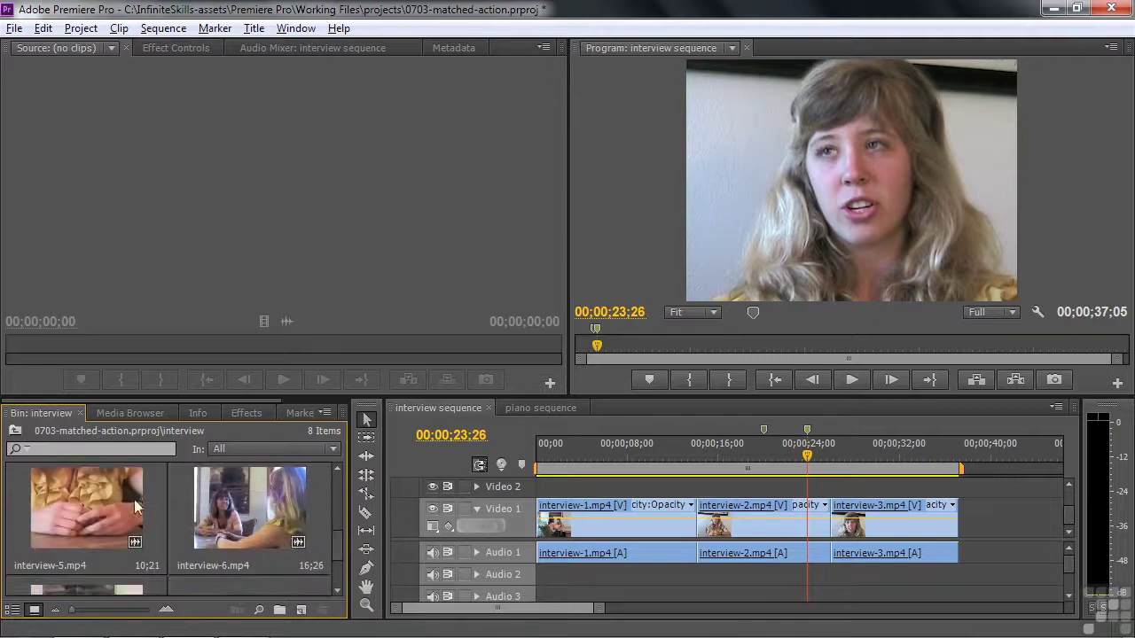
double_click(78, 500)
left_click_drag(41, 350, 133, 357)
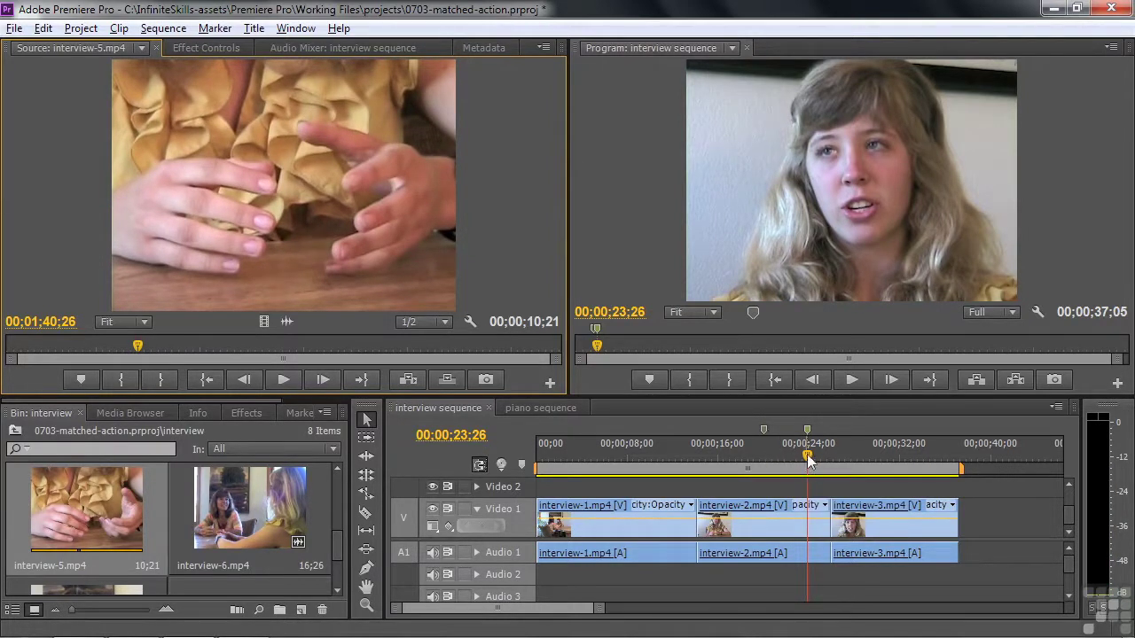
- Review the interview sequence around the first marker and park the playhead on that marker at 00;00;20;00
left_click_drag(809, 459, 778, 449)
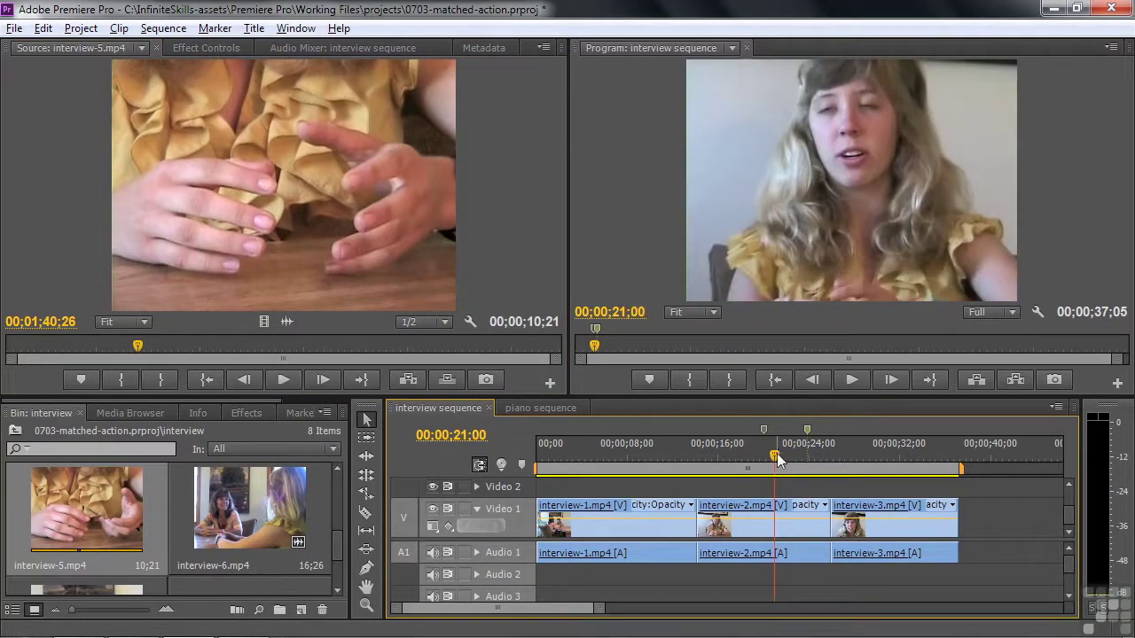
right_click(776, 454)
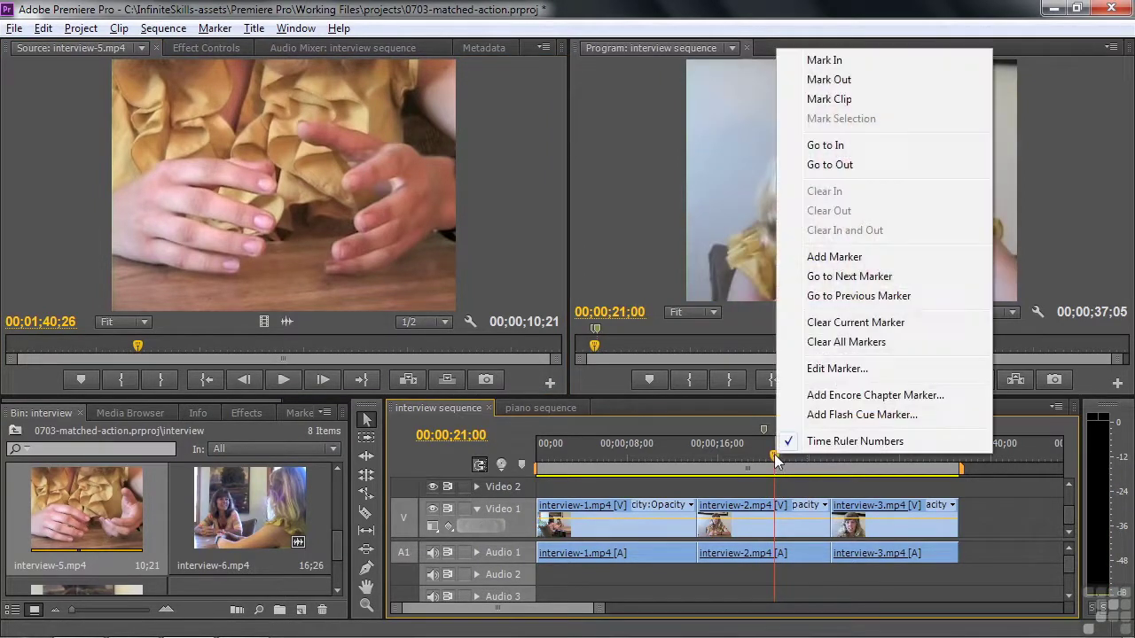
left_click(841, 296)
left_click_drag(773, 463, 742, 461)
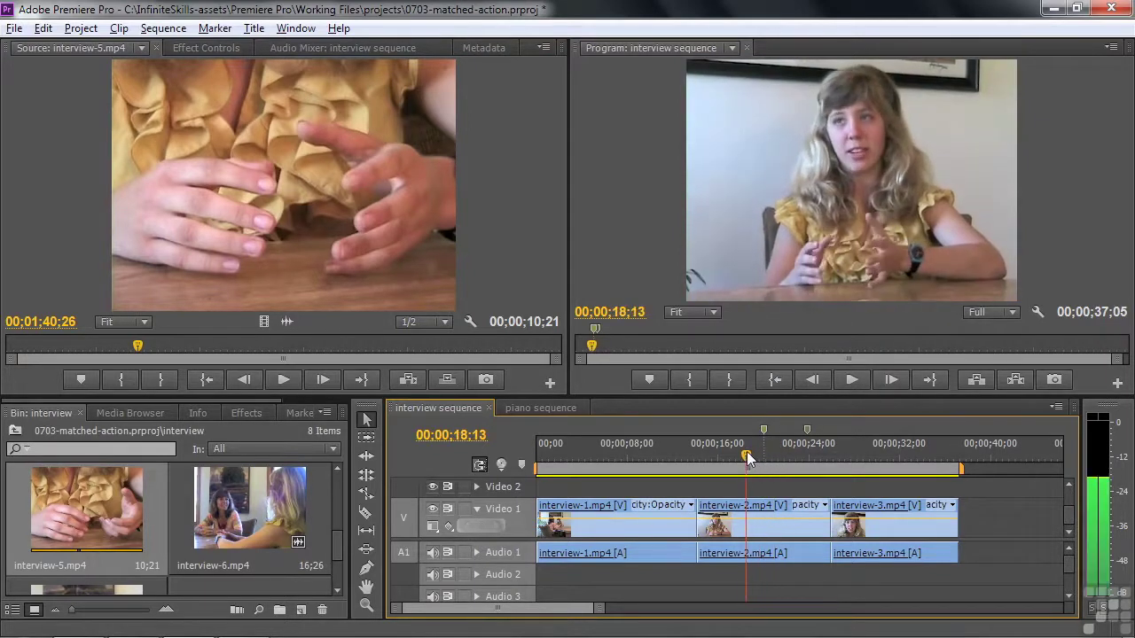
key("space")
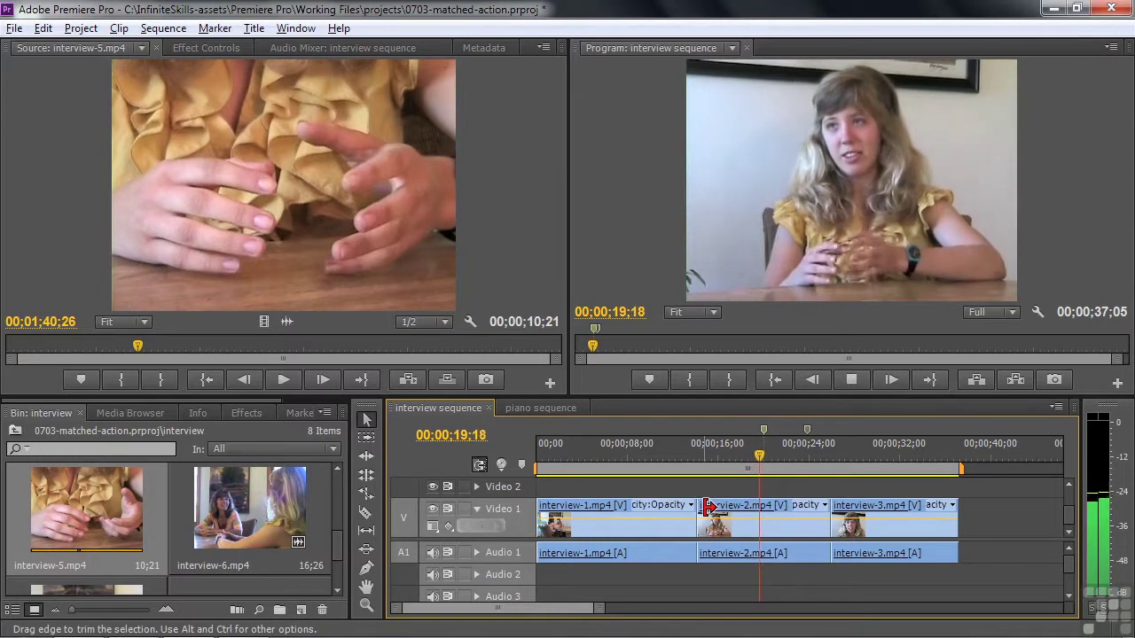
key("space")
left_click_drag(770, 461, 760, 461)
right_click(760, 461)
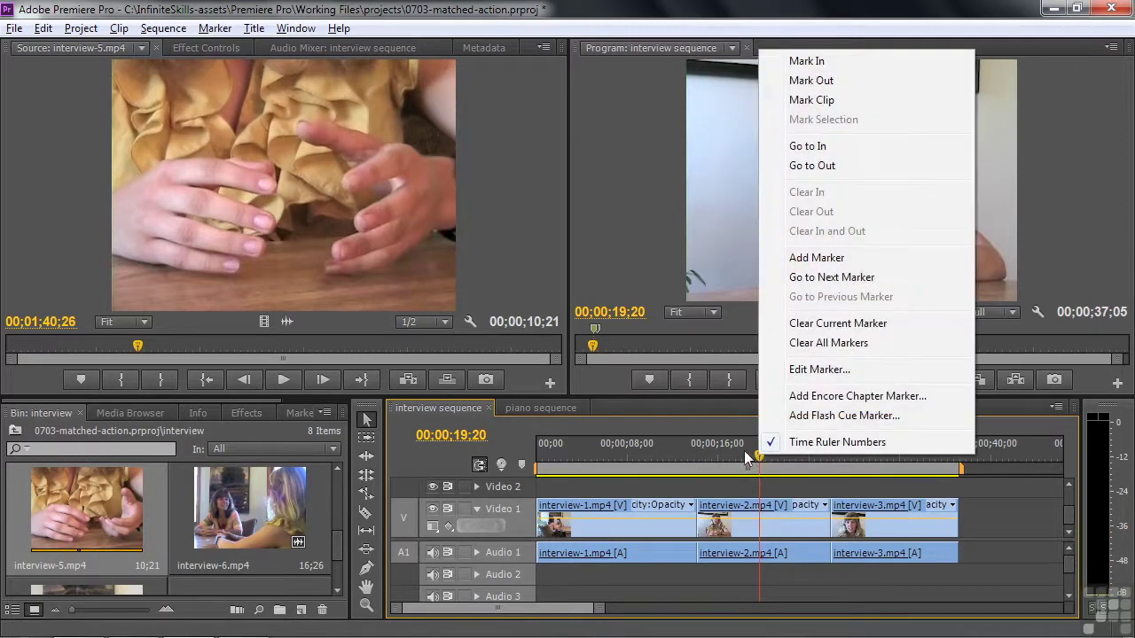
left_click(820, 279)
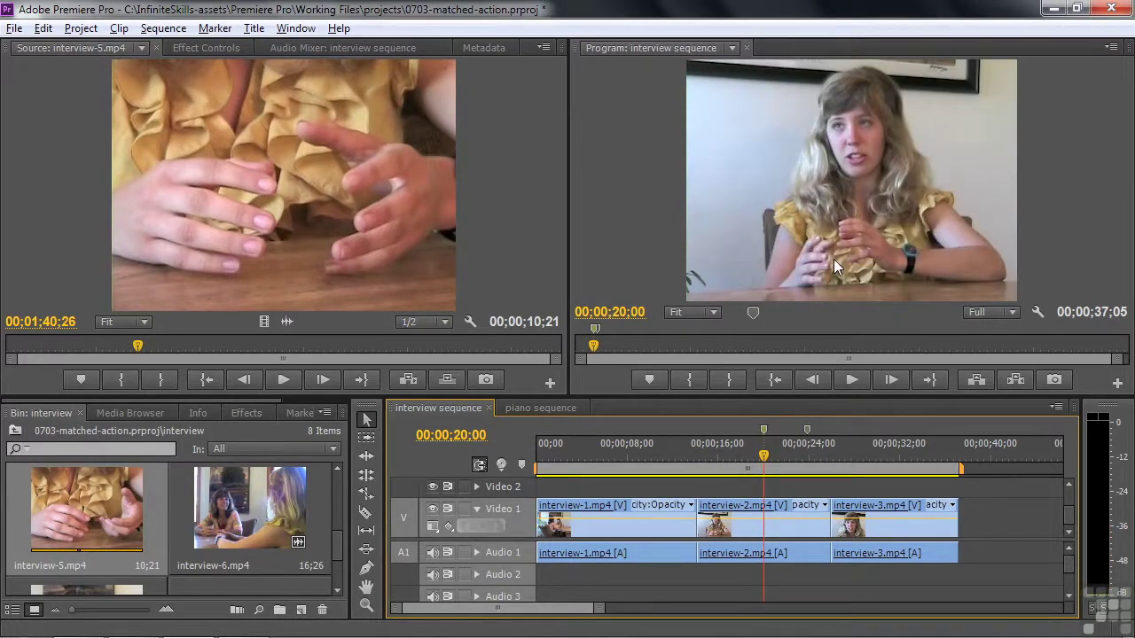
- Play the interview-5.mp4 source clip, then set an In point and add a matching-gesture marker at 00;01;40;08
left_click_drag(130, 347, 19, 347)
key("space")
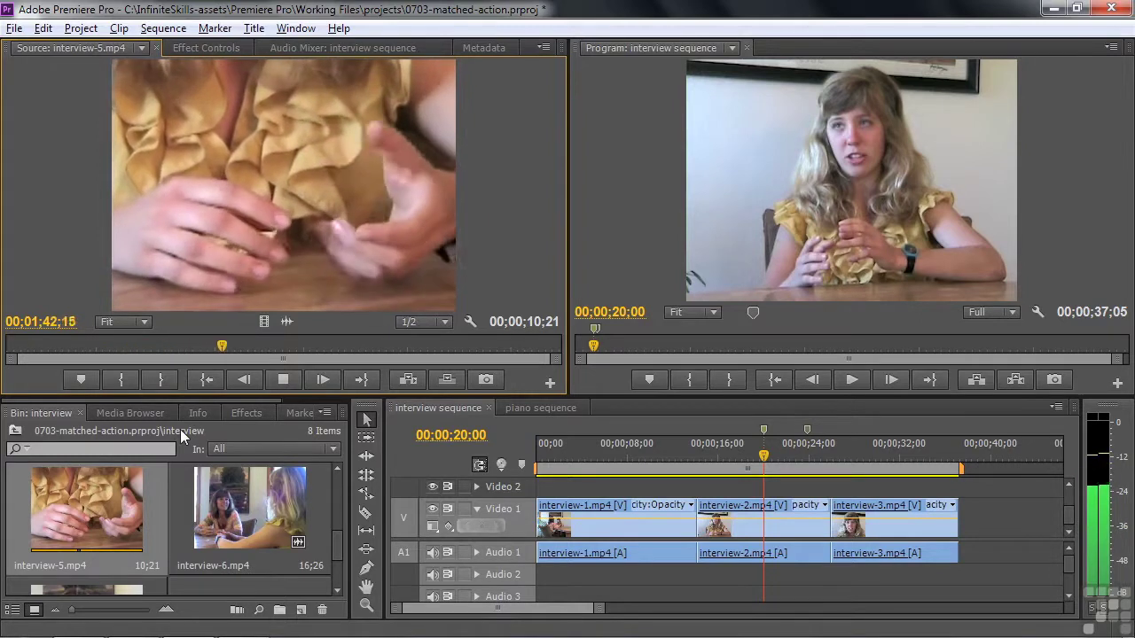
key("space")
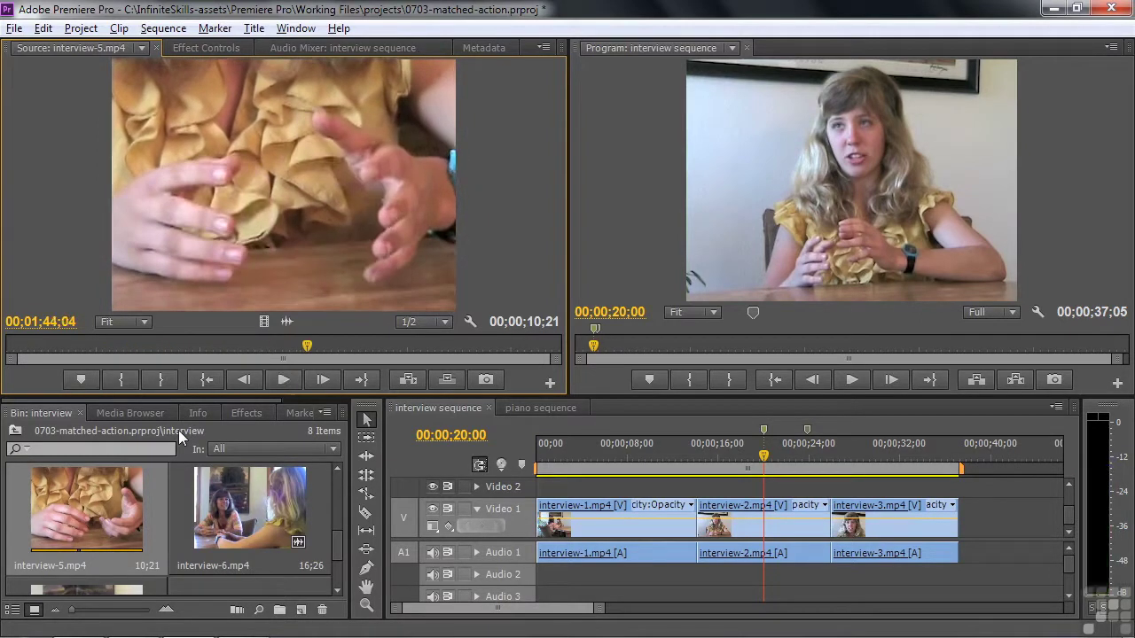
left_click_drag(302, 348, 103, 352)
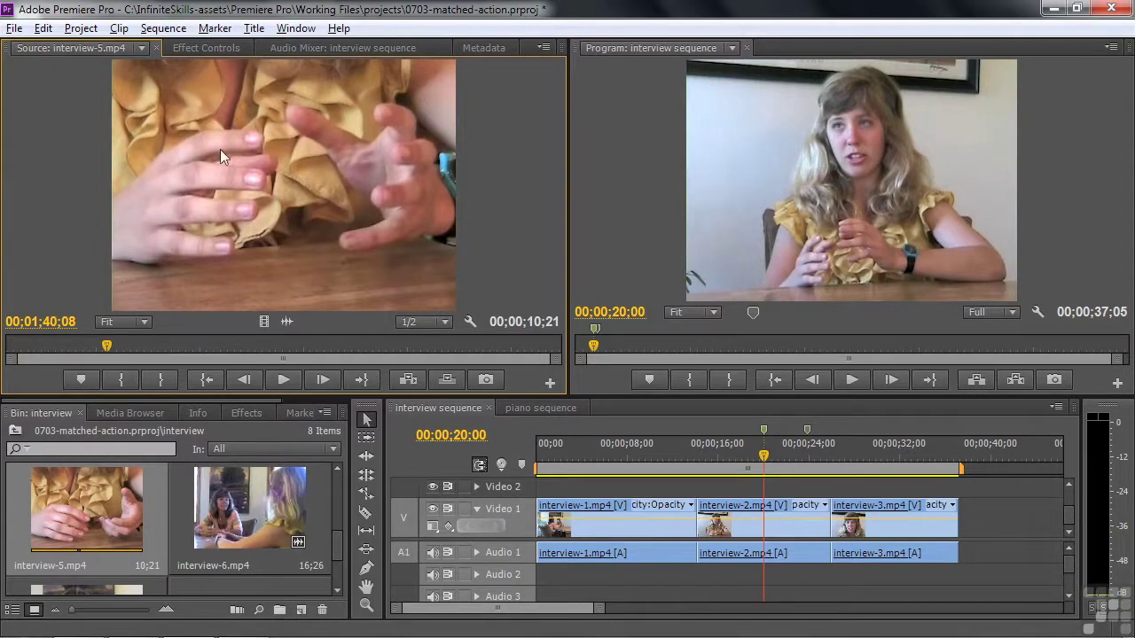
key("i")
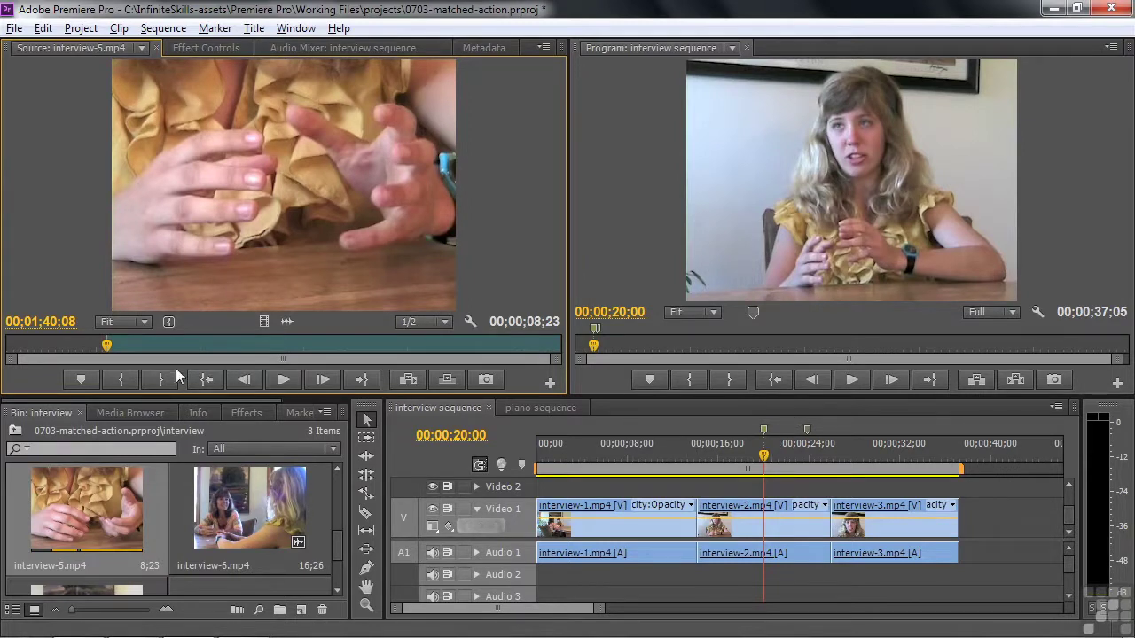
left_click(81, 379)
- Move the interview-5.mp4 source In point earlier than its marker so the marked range lasts 00;00;10;02
key("shift+3")
left_click_drag(108, 338, 38, 341)
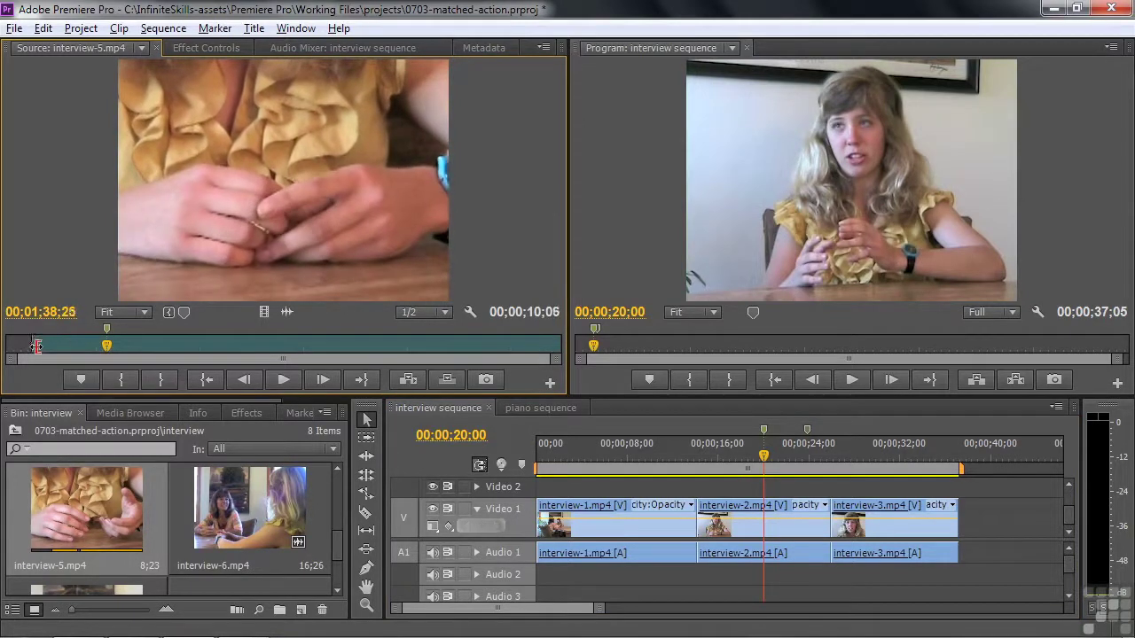
left_click(105, 336)
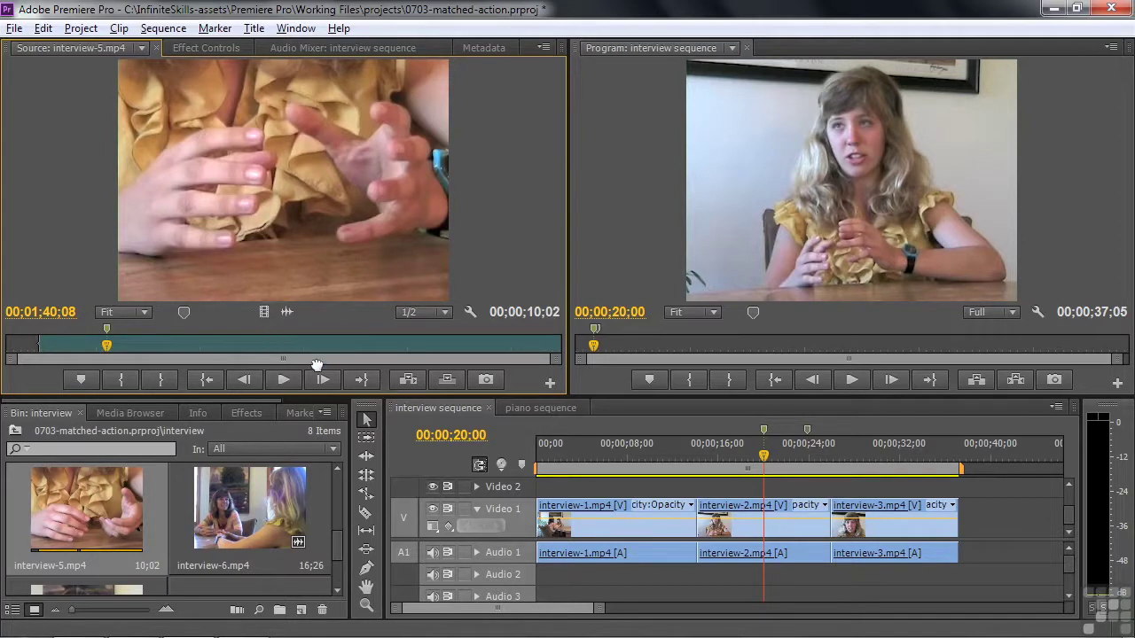
- Place interview-5.mp4 on Video 2 with its marker aligned to the sequence marker at 00;00;20;00, and play through the transition
left_click_drag(694, 438, 760, 495)
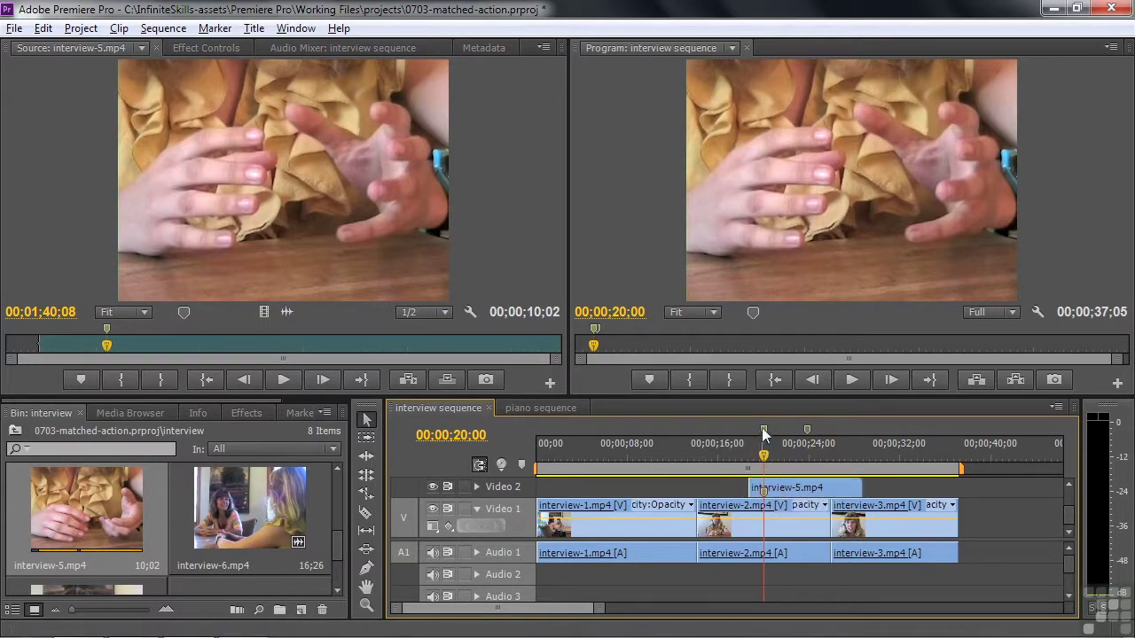
left_click_drag(763, 433, 717, 433)
key("space")
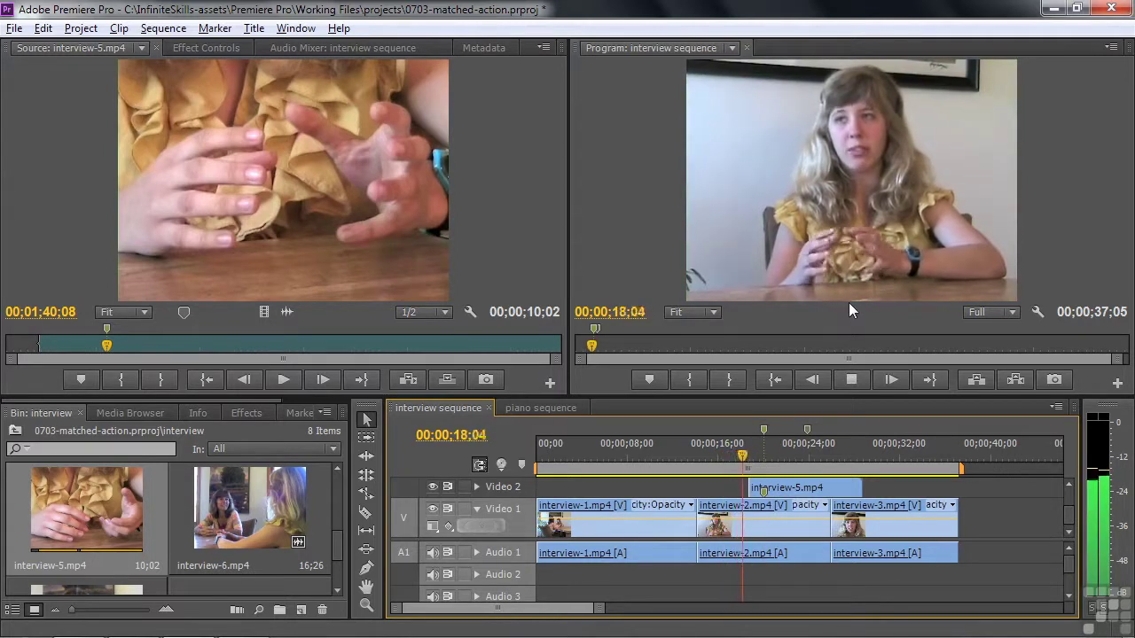
key("space")
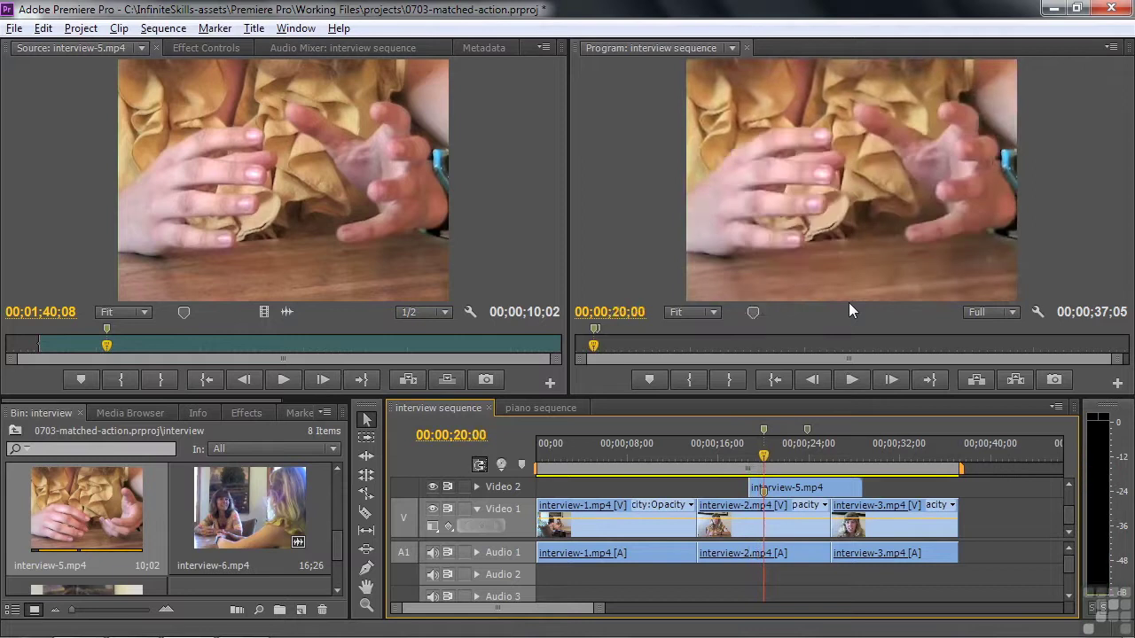
- Trim the start of interview-5.mp4 on Video 2 to the first sequence marker and play back the cut
left_click_drag(769, 460, 764, 487)
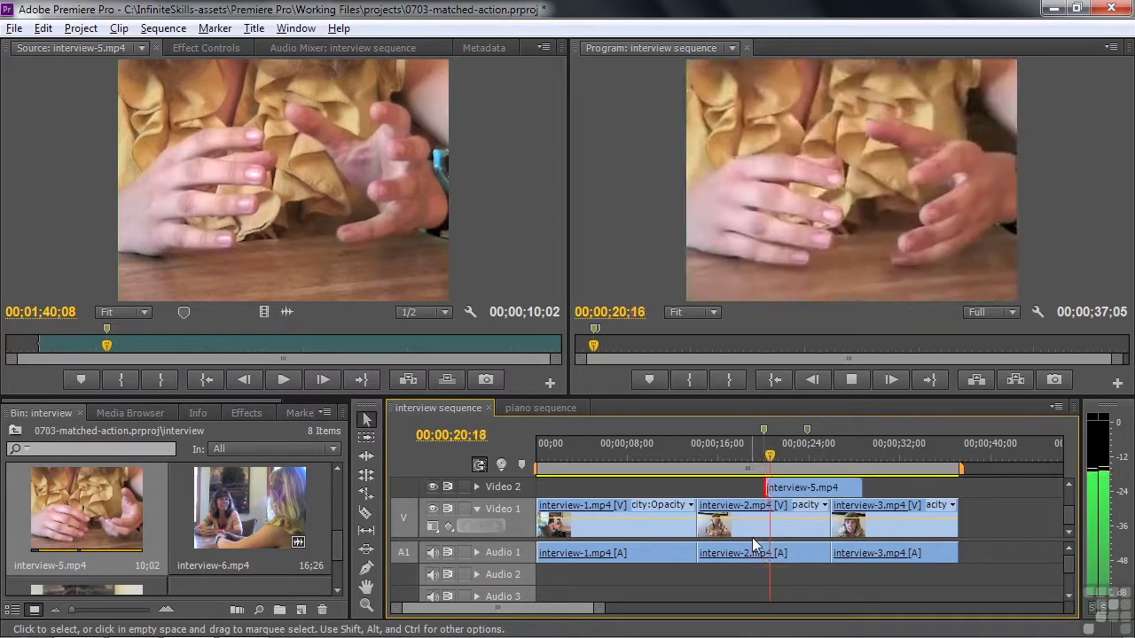
key("space")
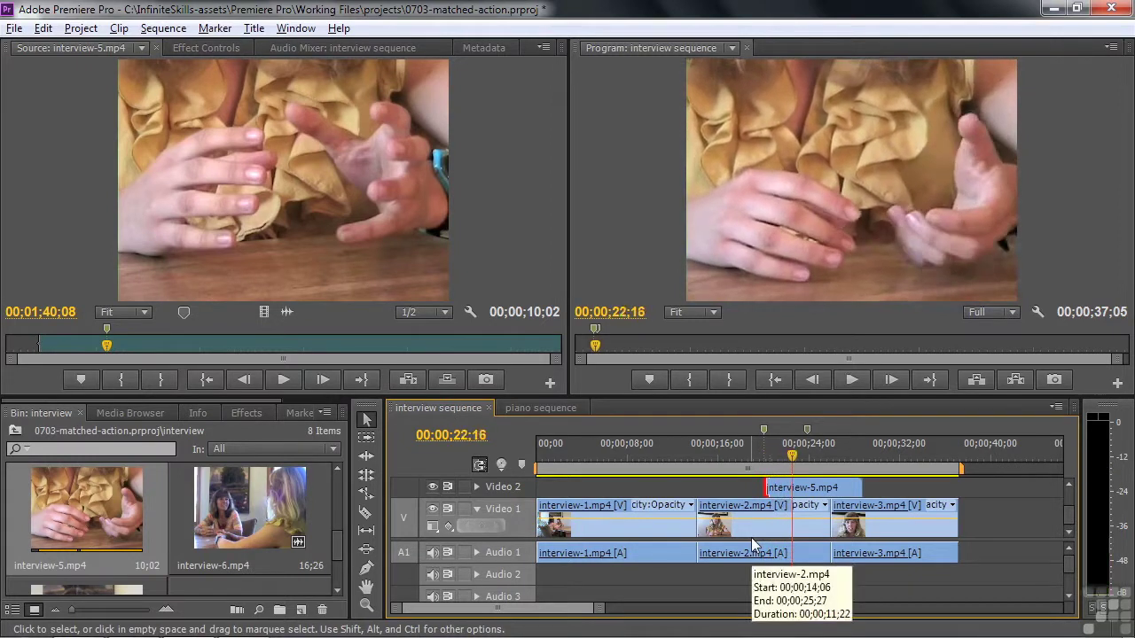
left_click(785, 468)
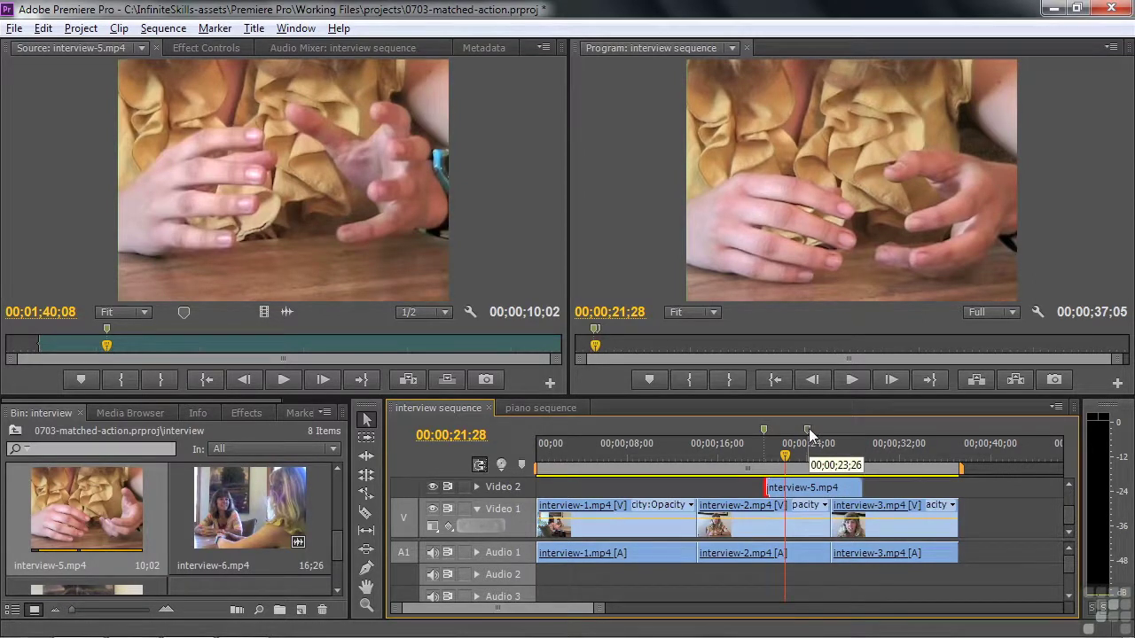
- Trim the end of interview-5.mp4 on Video 2 to the second sequence marker at 00;00;23;26 and play back the edit
left_click_drag(868, 488, 810, 488)
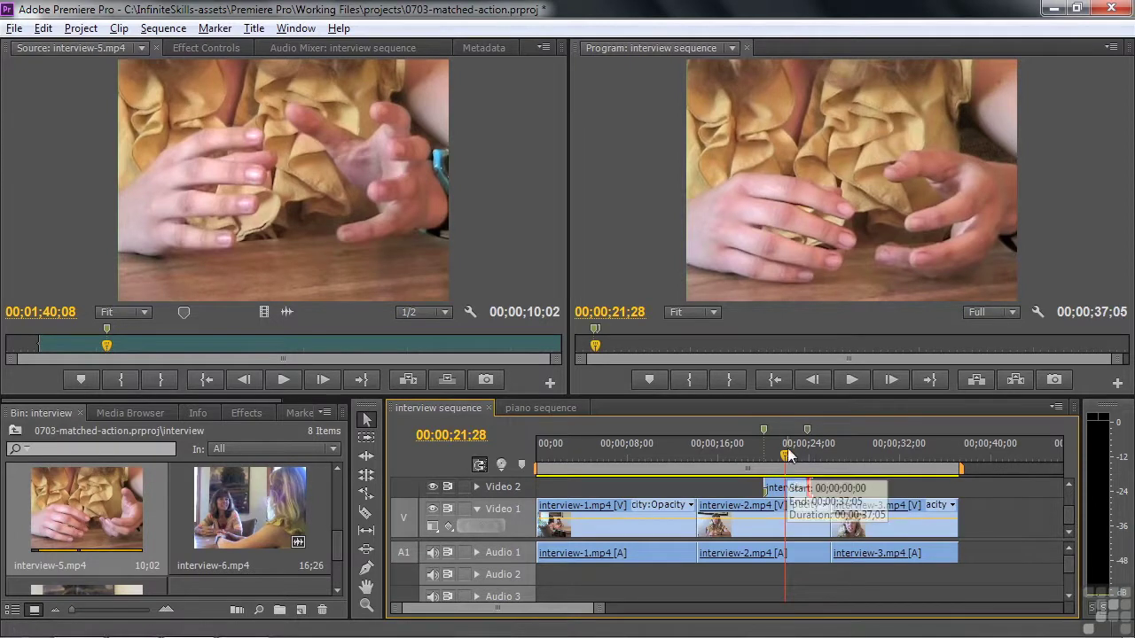
left_click(745, 450)
key("space")
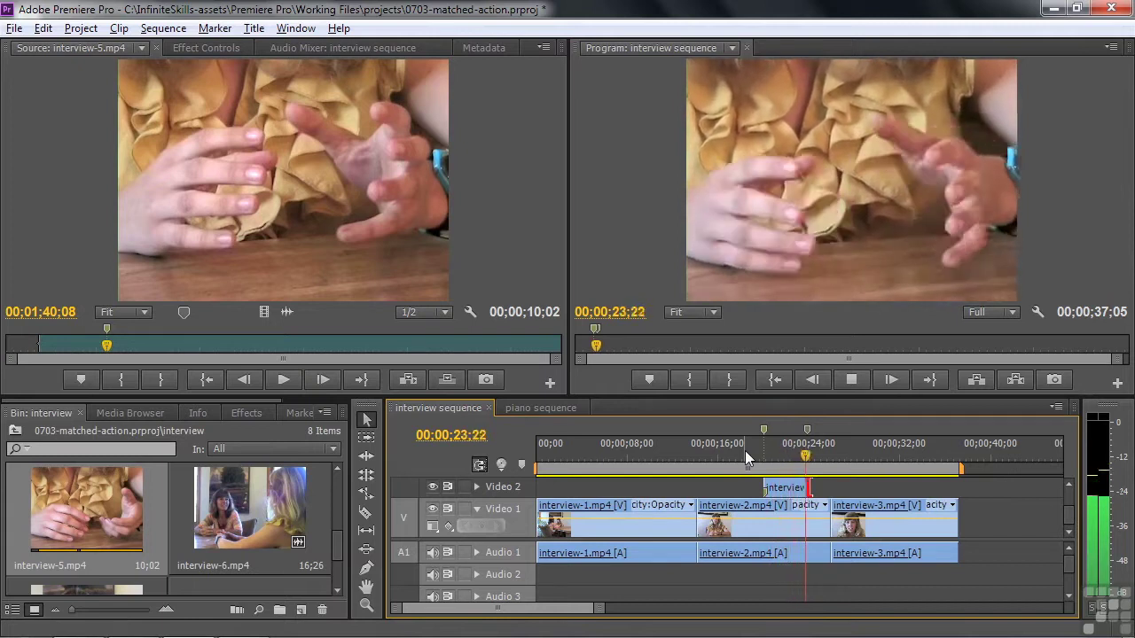
key("space")
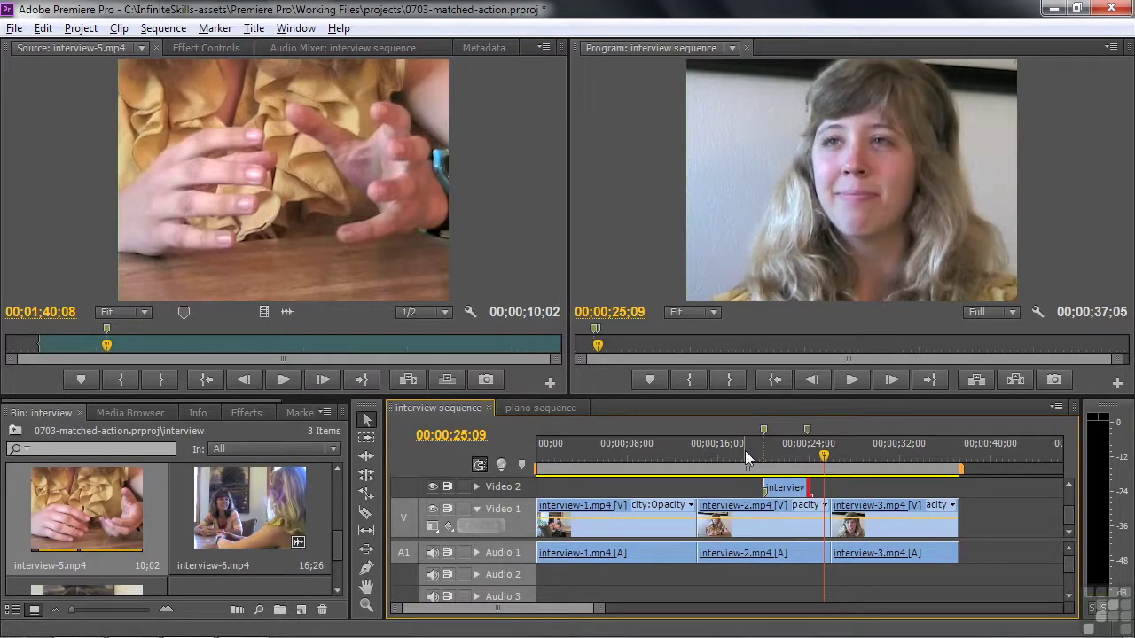
- Clear all markers from the interview sequence and from the interview-5.mp4 source clip
right_click(764, 427)
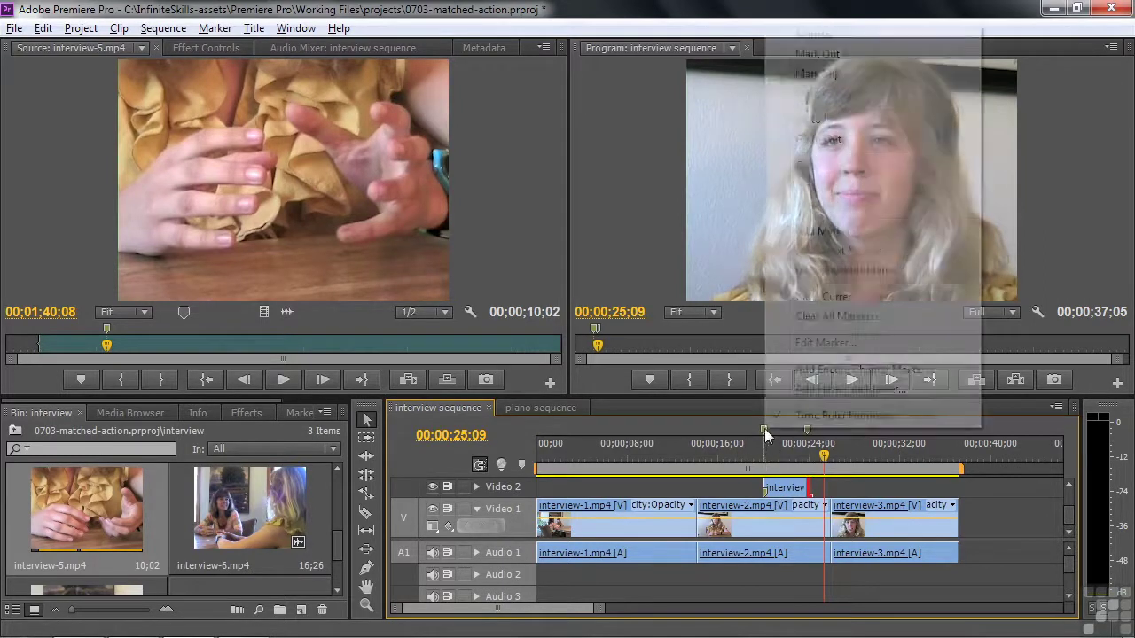
left_click(835, 317)
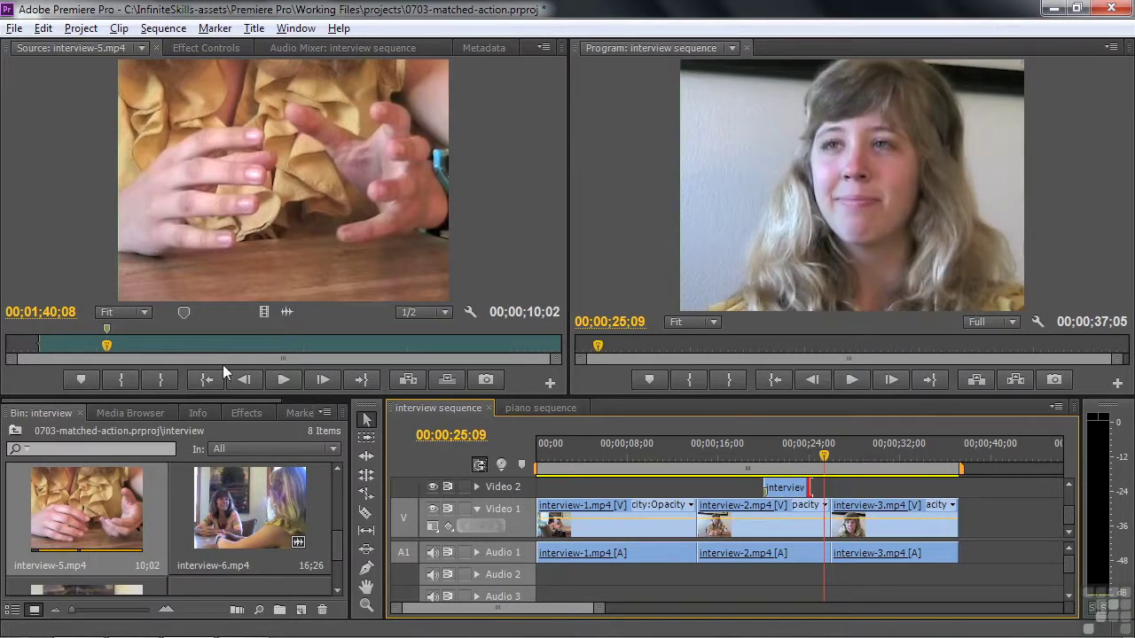
left_click(180, 320)
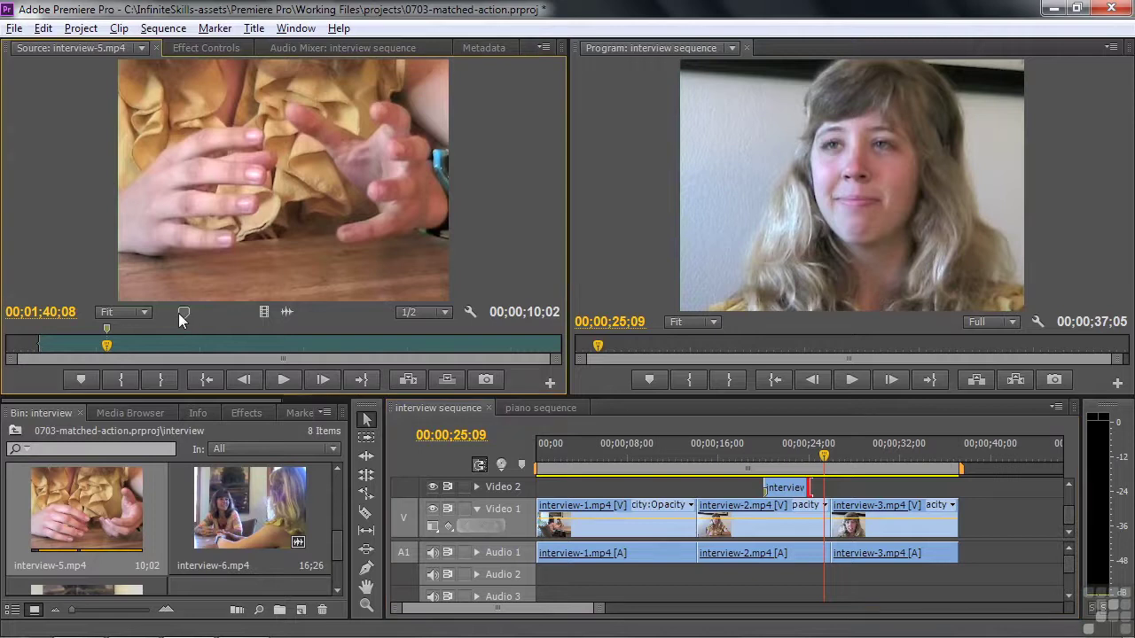
right_click(107, 335)
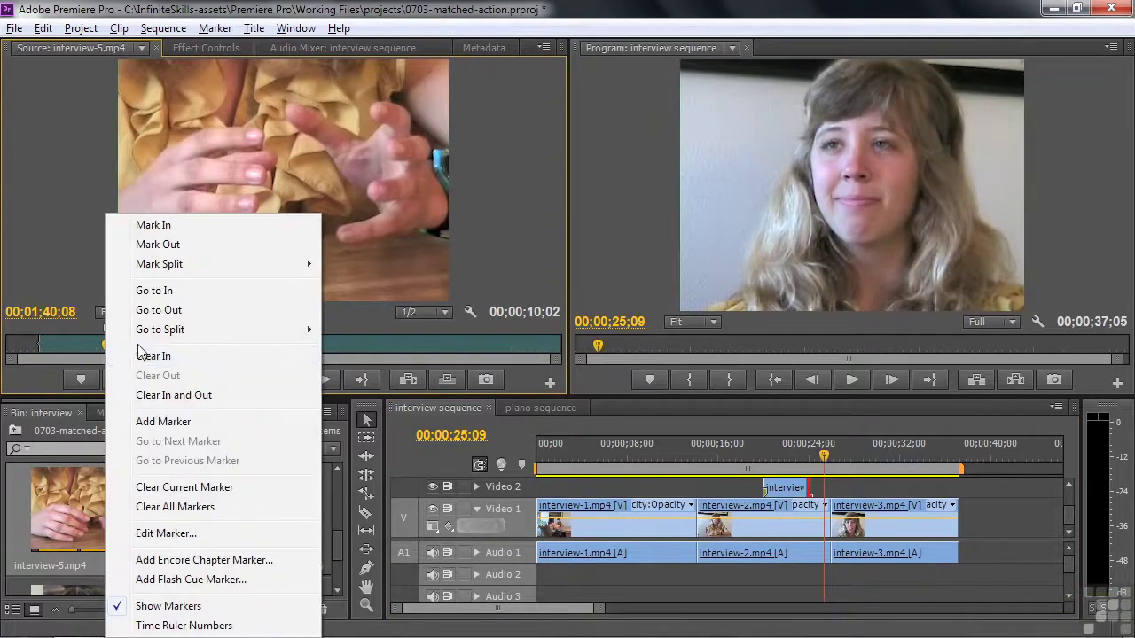
left_click(200, 507)
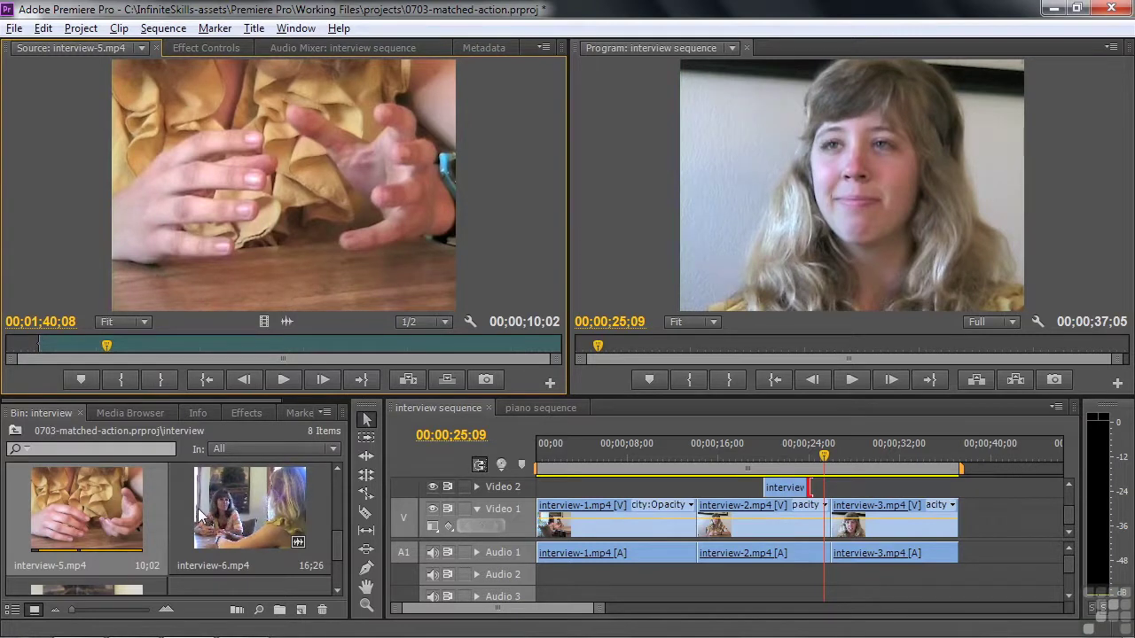
- Switch to the piano sequence and play its opening seconds to study the pianist's hand movement
left_click(544, 408)
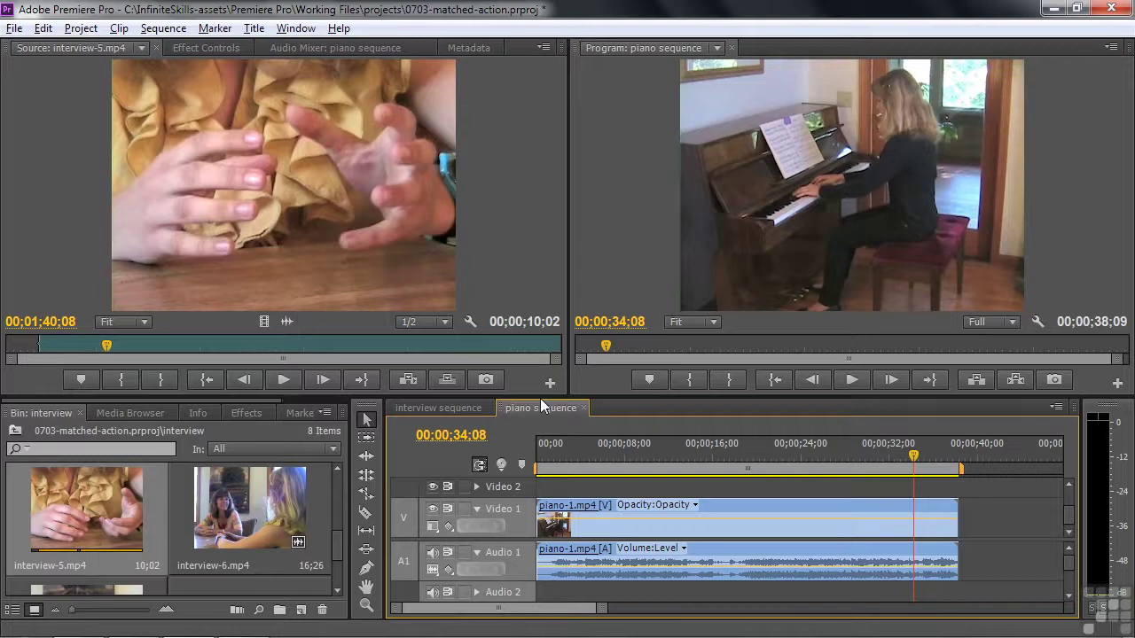
left_click_drag(917, 451, 492, 450)
key("space")
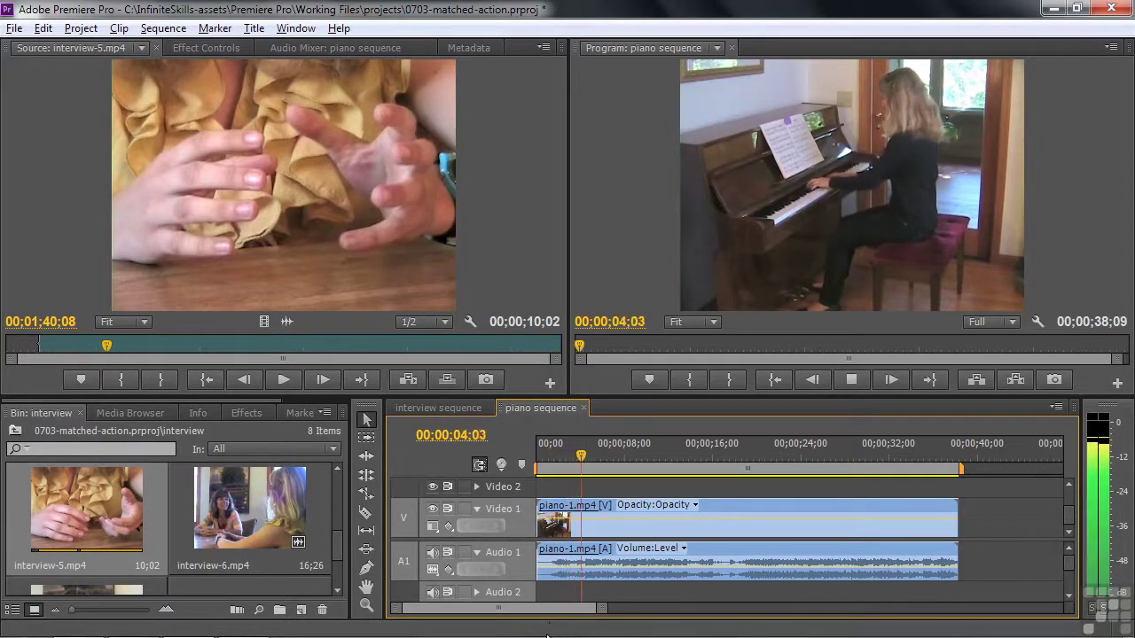
key("space")
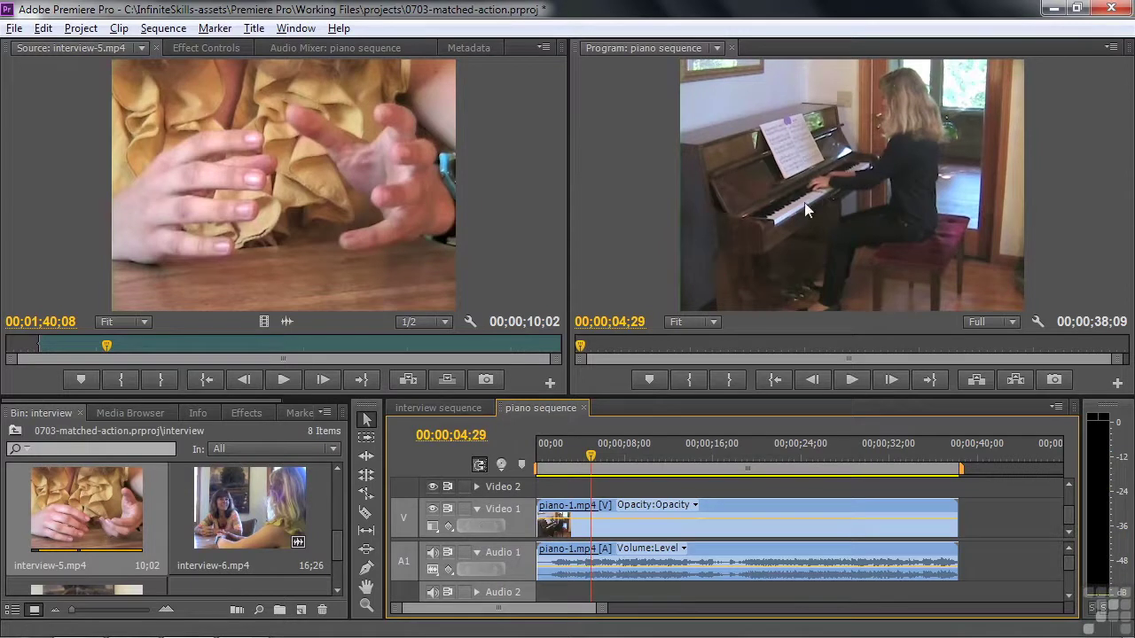
key("j")
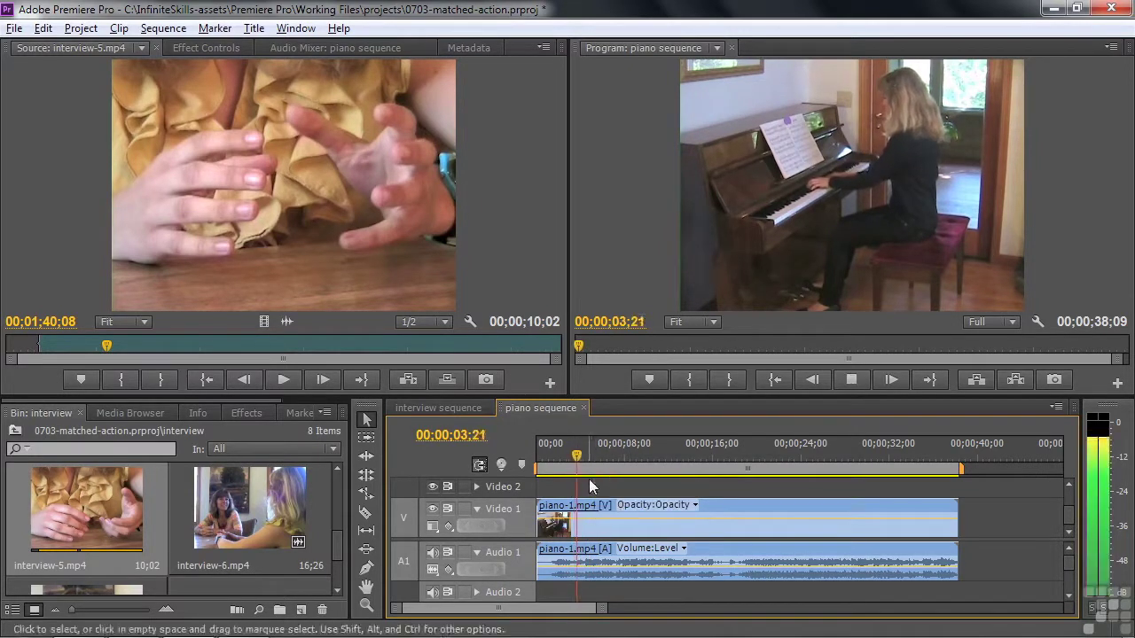
key("space")
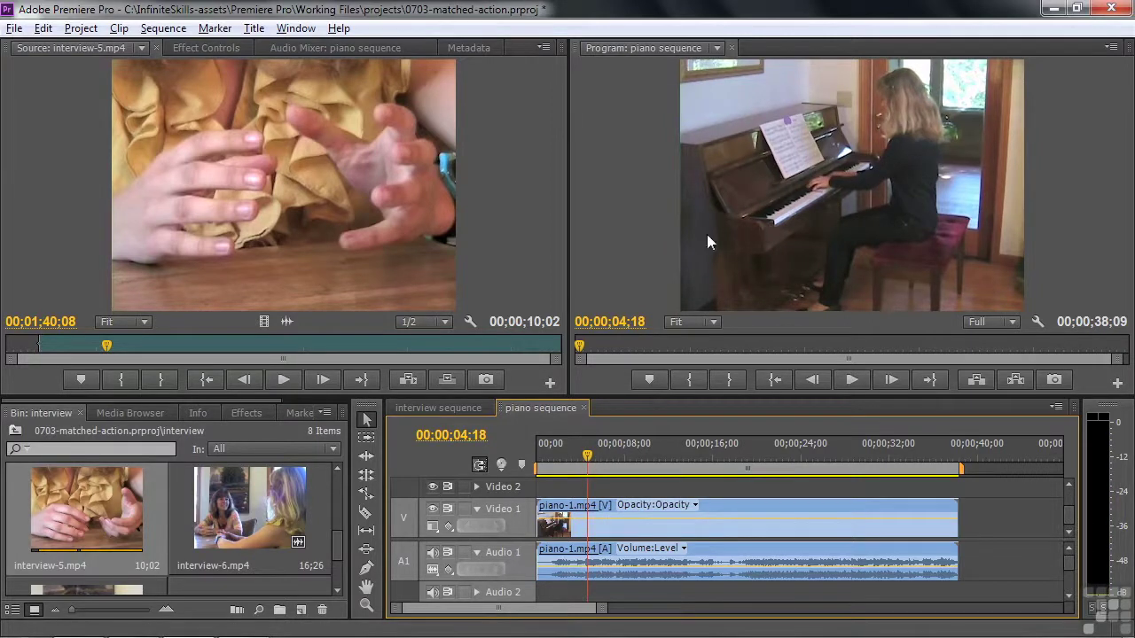
- Open the piano bin, load piano-5.mp4 as the source clip and clear all its markers
left_click(15, 432)
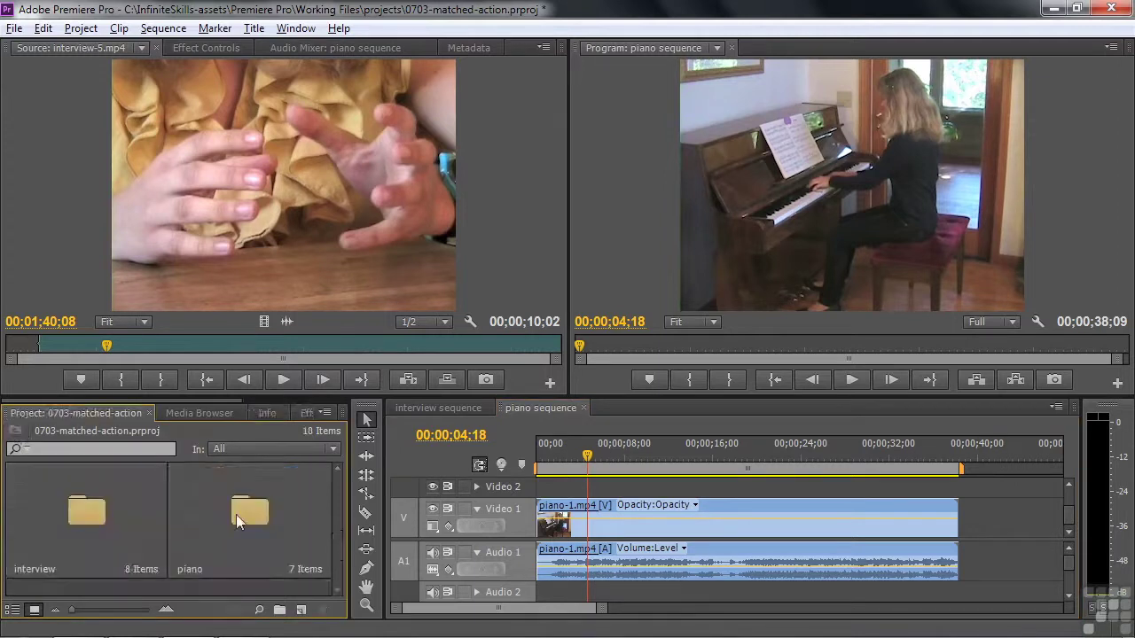
double_click(239, 518)
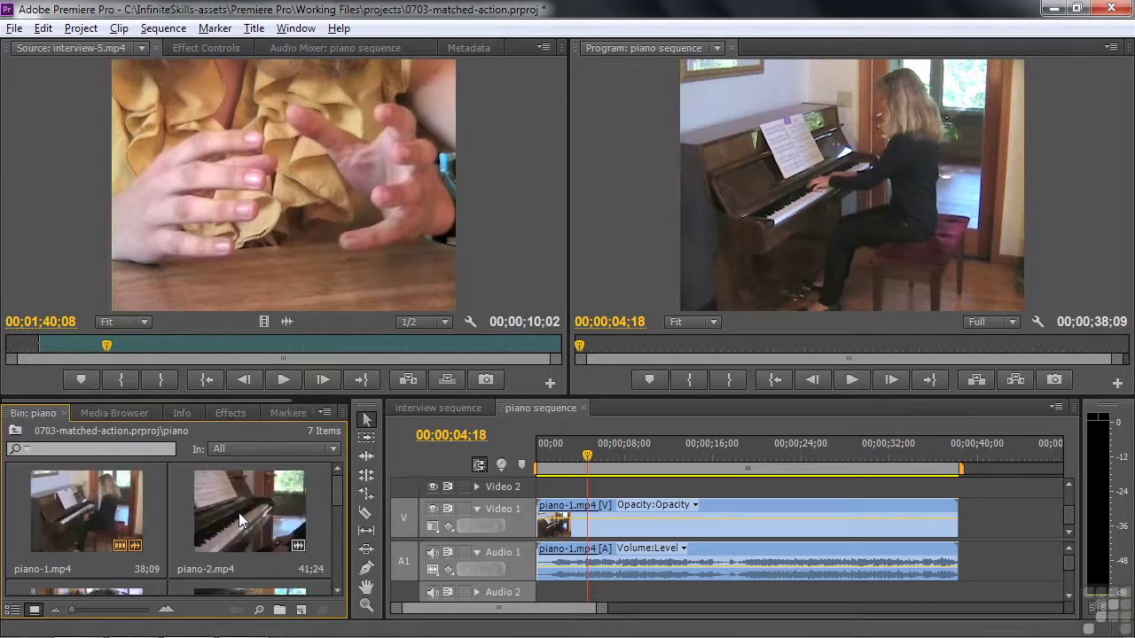
left_click_drag(334, 486, 338, 539)
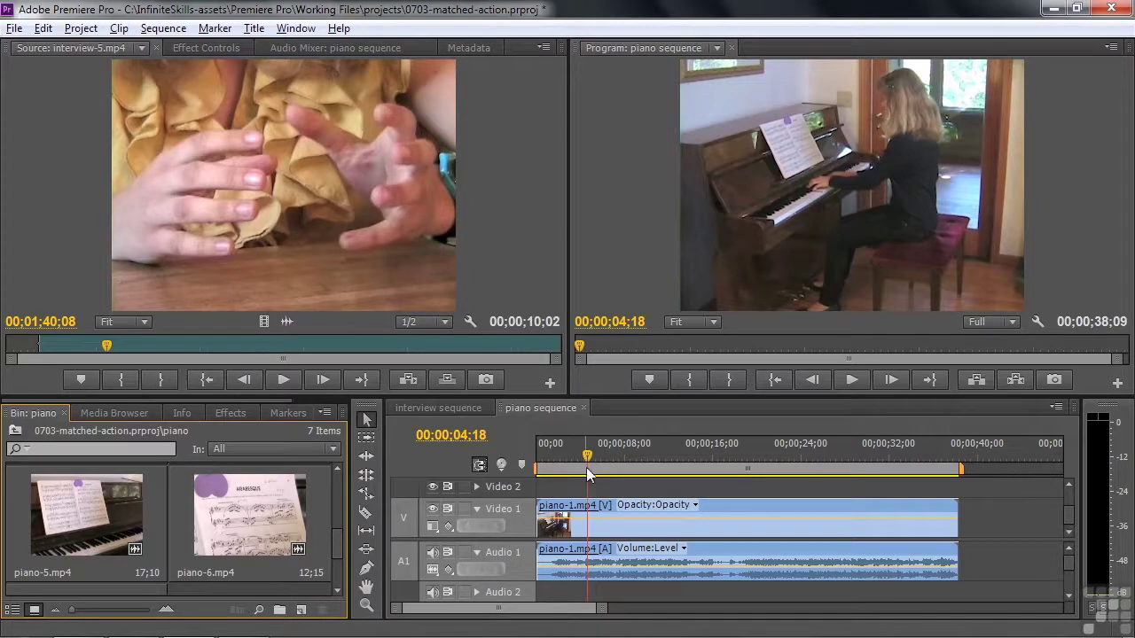
double_click(95, 520)
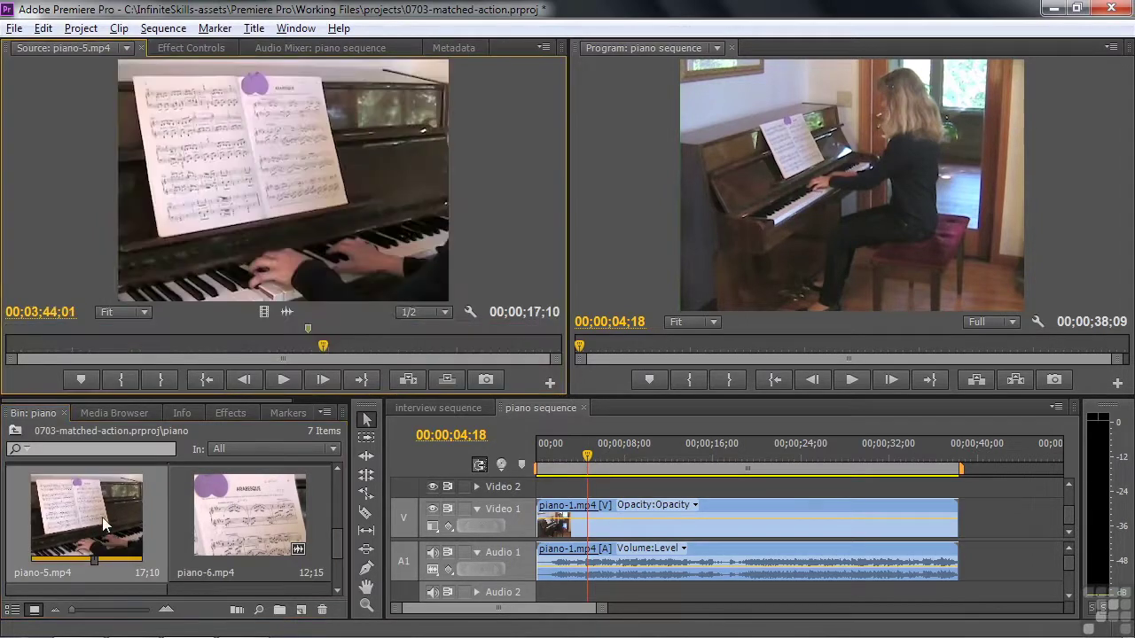
right_click(308, 330)
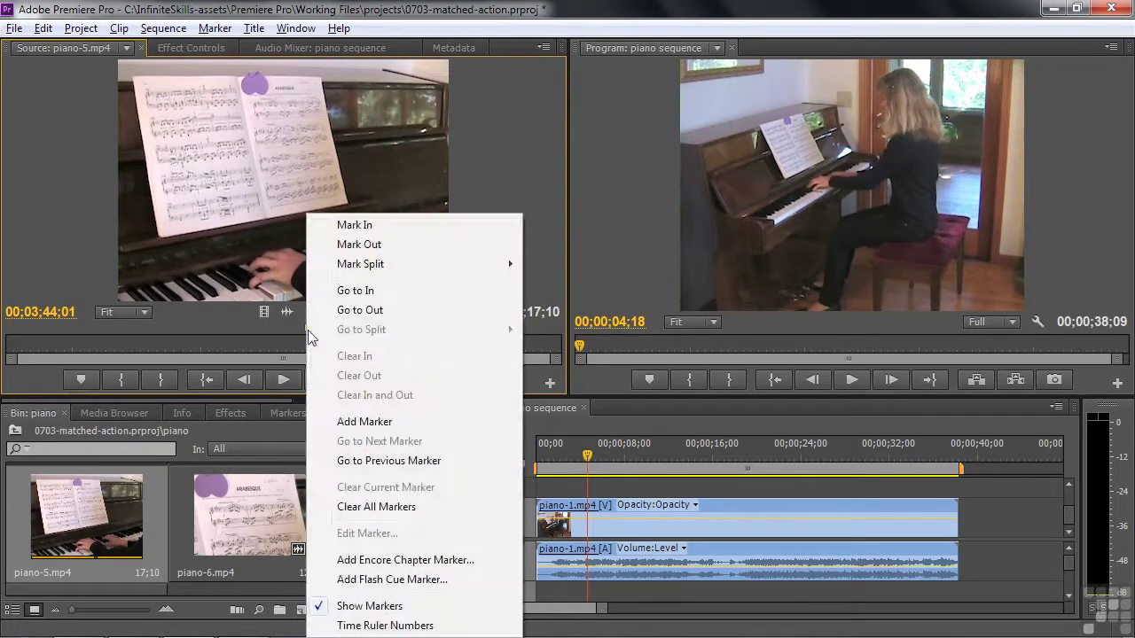
left_click(361, 509)
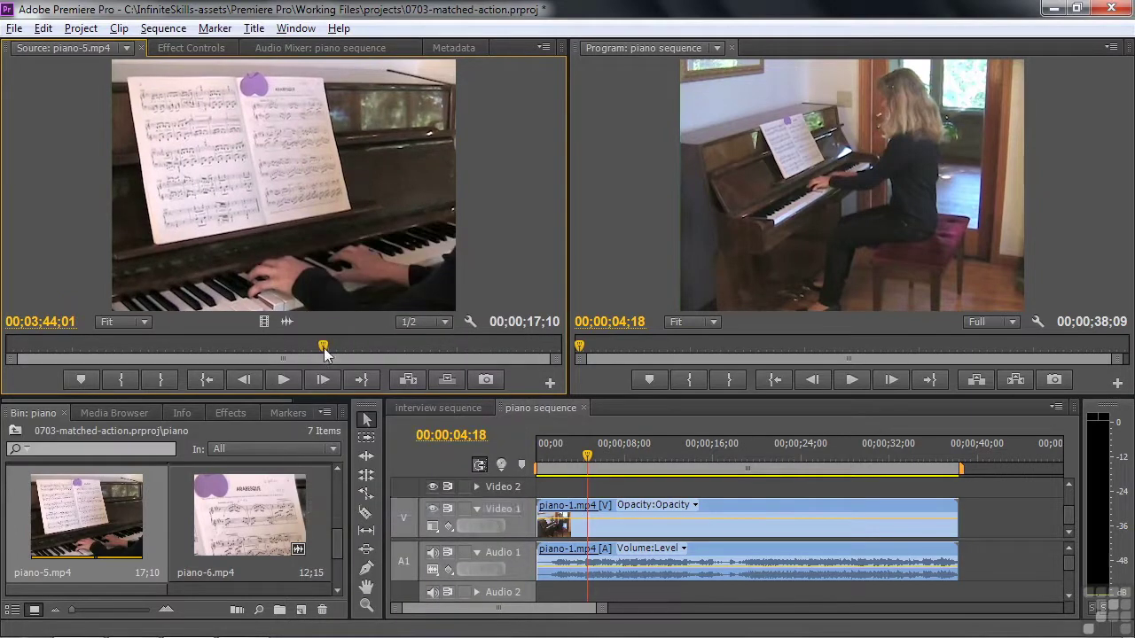
- Replay the piano sequence's hand movement, then find the matching frame in piano-5.mp4 and add a source marker at 00;03;43;18
left_click(485, 523)
key("j")
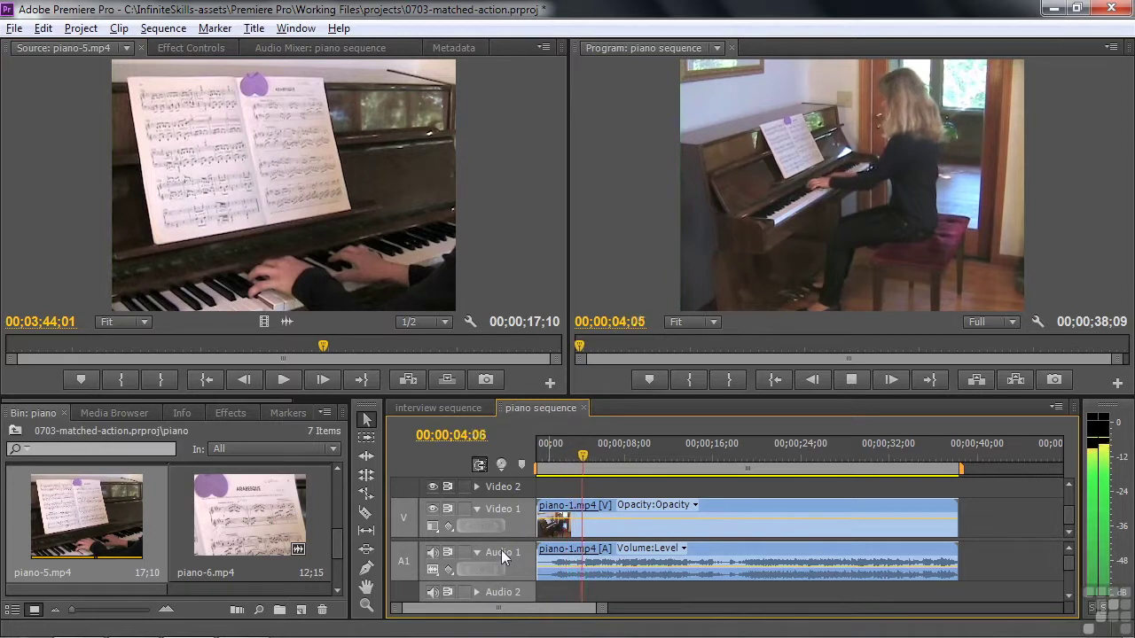
key("k")
left_click_drag(323, 353, 132, 353)
key("l")
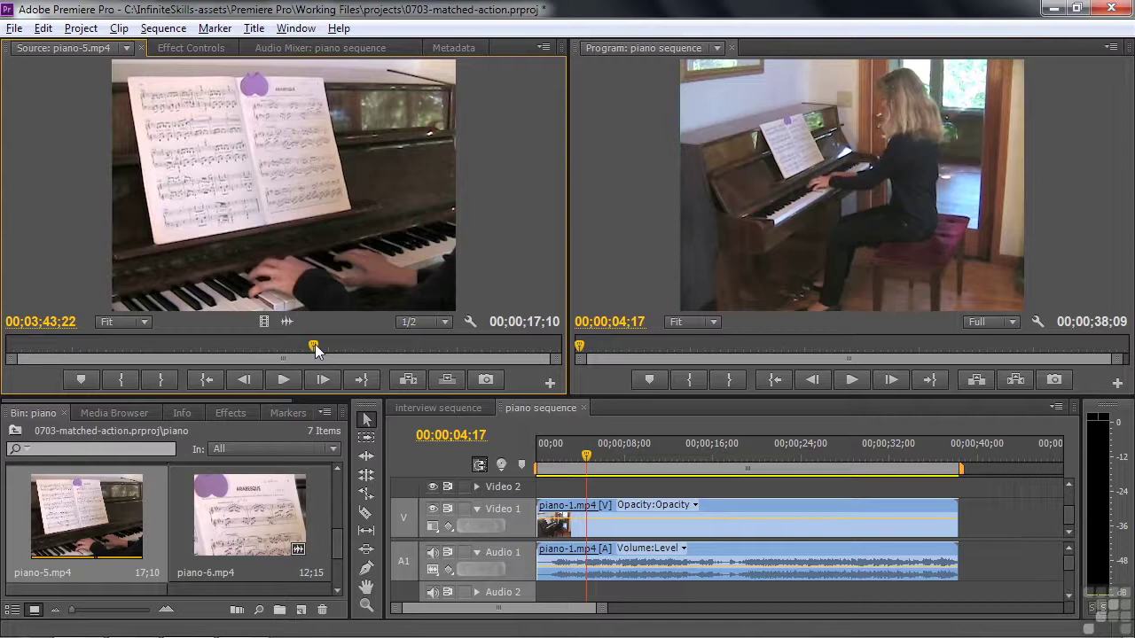
mouse_move(314, 349)
left_mouse_down()
mouse_move(314, 363)
mouse_move(322, 353)
left_mouse_up()
key("Left")
key("Left")
key("Left")
key("Left")
key("Left")
key("Left")
key("Left")
key("Left")
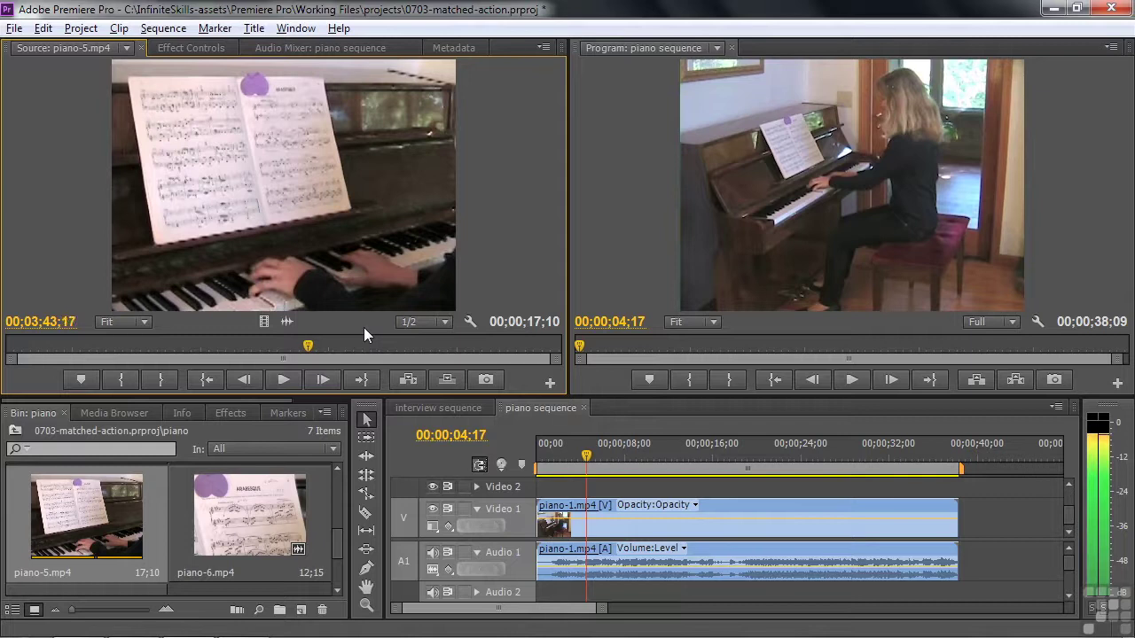
key("Right")
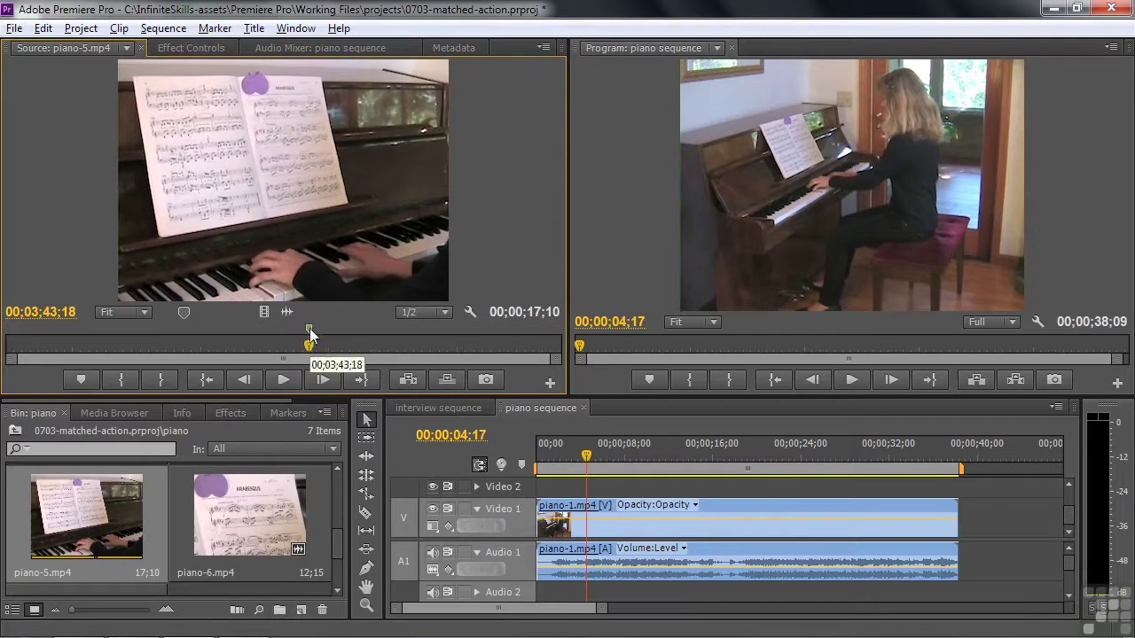
- Find the matching hand movement in the piano sequence and add a sequence marker at 00;00;04;13
left_click(585, 463)
left_click_drag(585, 463, 581, 463)
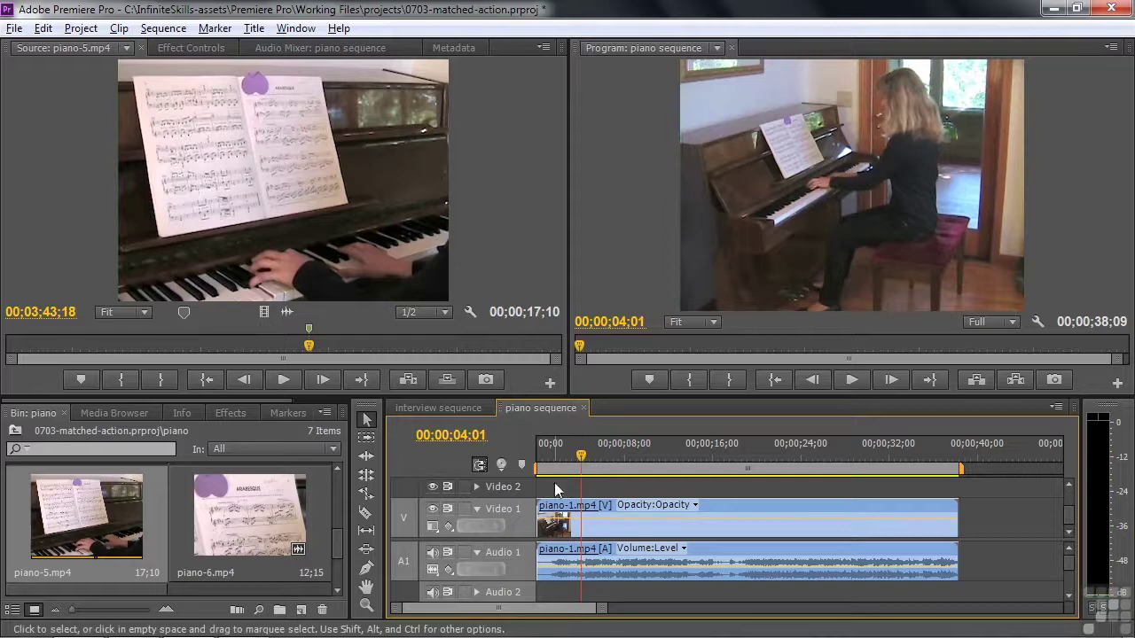
key("space")
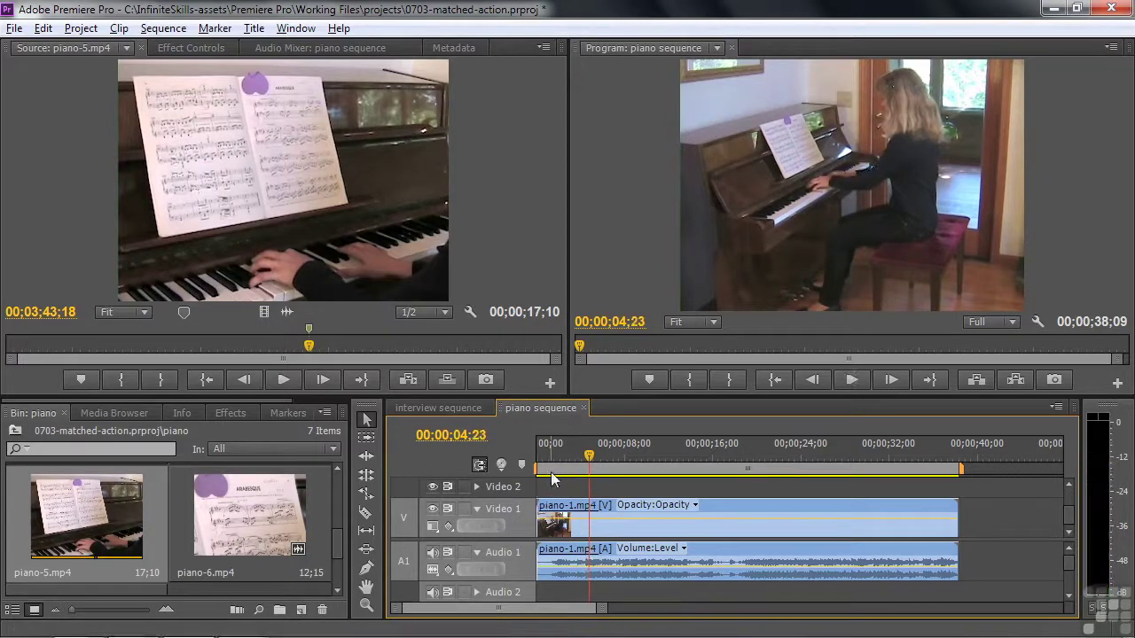
key("Left")
key("Left")
key("Left")
key("Left")
key("Left")
key("Left")
key("Left")
key("Left")
key("Left")
key("Left")
key("Left")
key("Left")
key("Left")
key("Left")
key("Left")
key("Left")
key("Left")
key("Left")
key("Left")
key("Left")
key("Left")
key("Left")
key("Left")
key("Left")
key("Left")
key("Left")
key("Left")
key("Left")
key("space")
key("space")
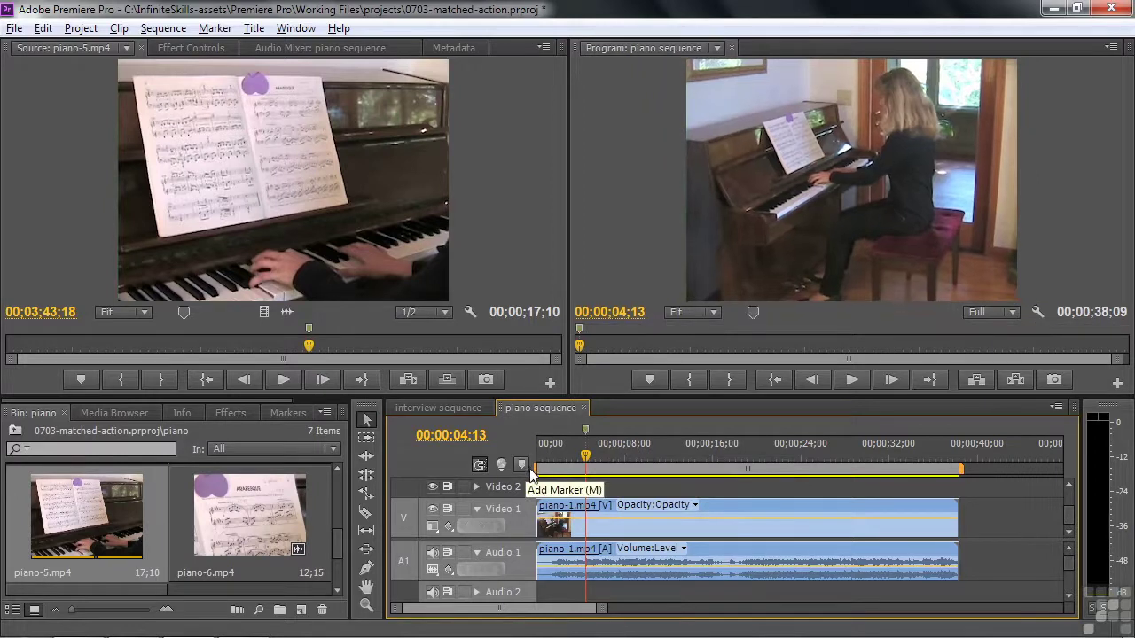
left_click(522, 465)
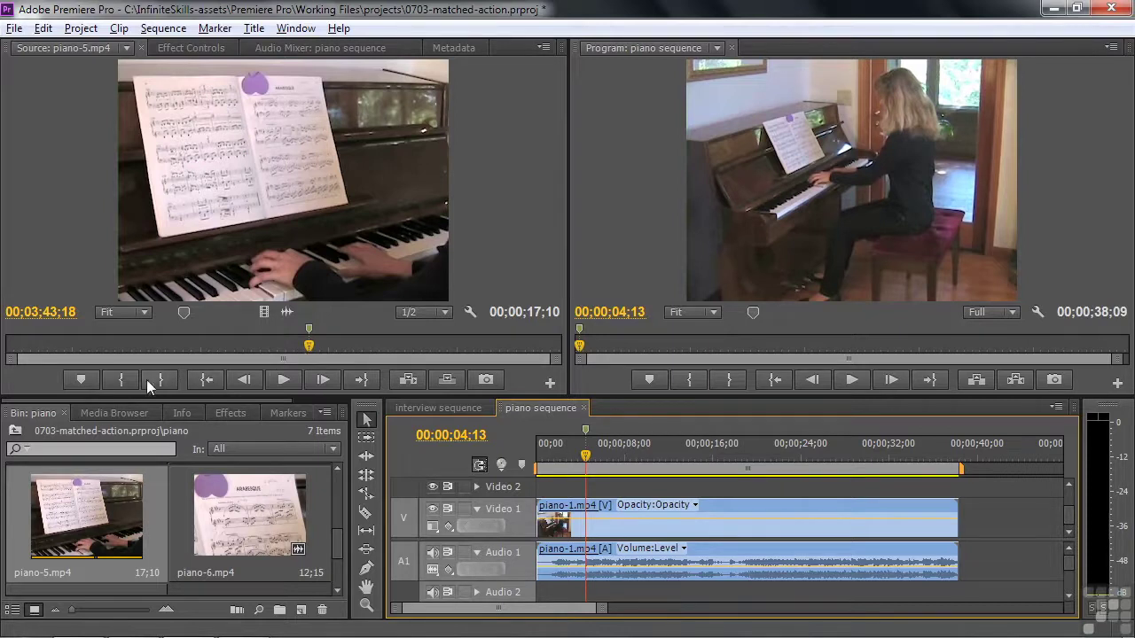
- Set the piano-5.mp4 In point before its marker for a 00;00;08;20 range and place the clip on Video 2 with the markers aligned
left_click(122, 378)
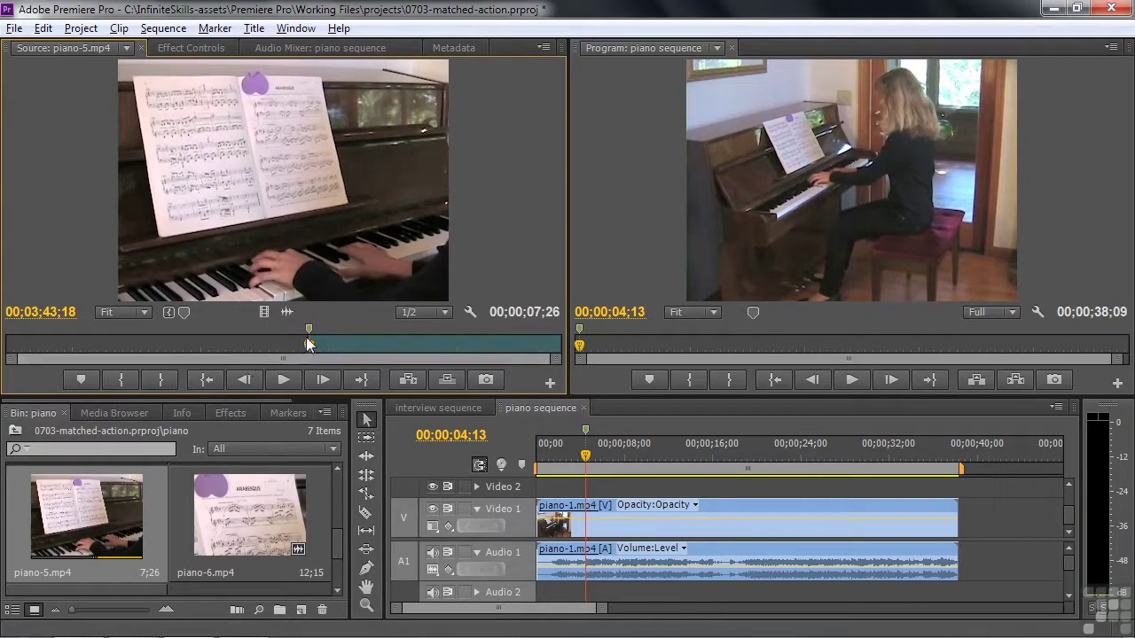
left_click_drag(310, 334, 284, 345)
left_click_drag(563, 465, 582, 490)
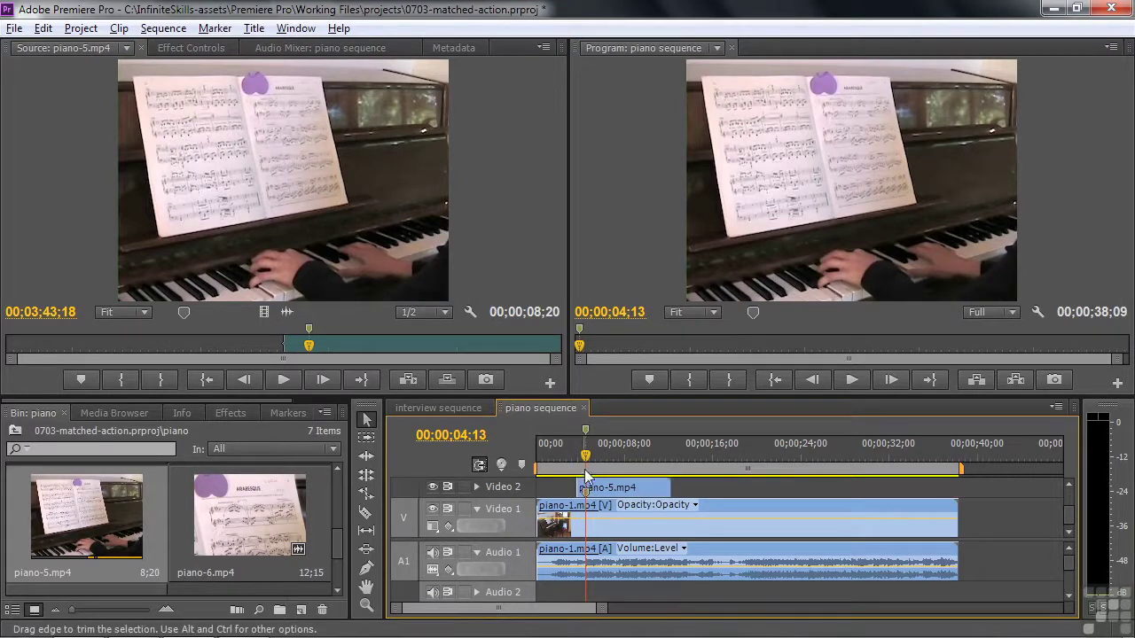
- Play the piano-5.mp4 edit and trim the start of that Video 2 clip to the sequence marker at 00;00;04;13
left_click_drag(585, 458, 572, 468)
key("space")
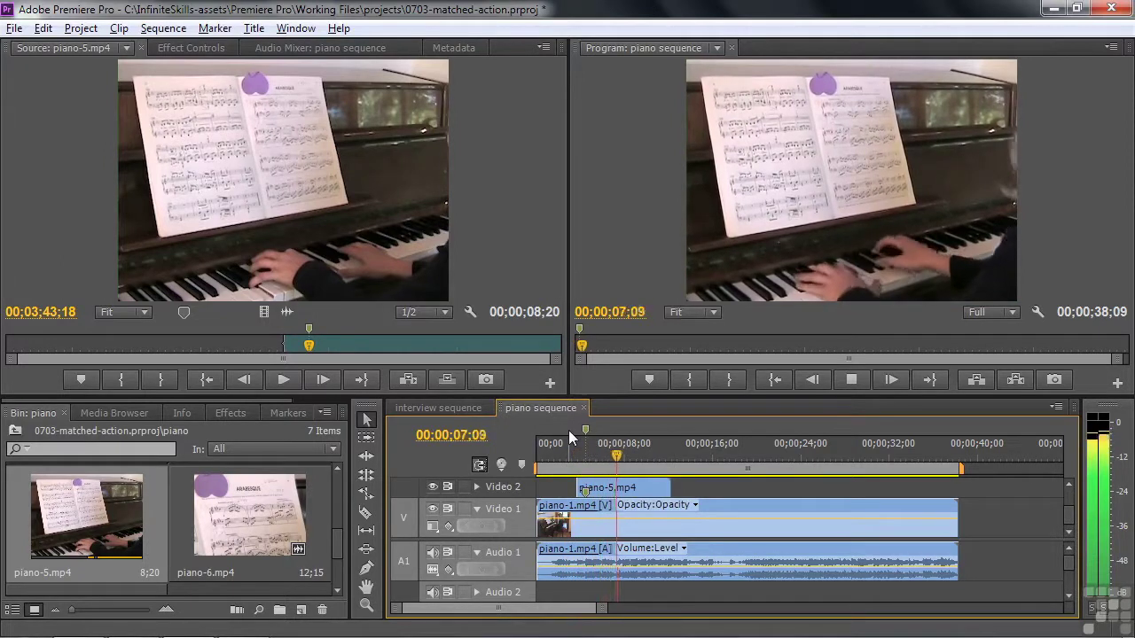
key("space")
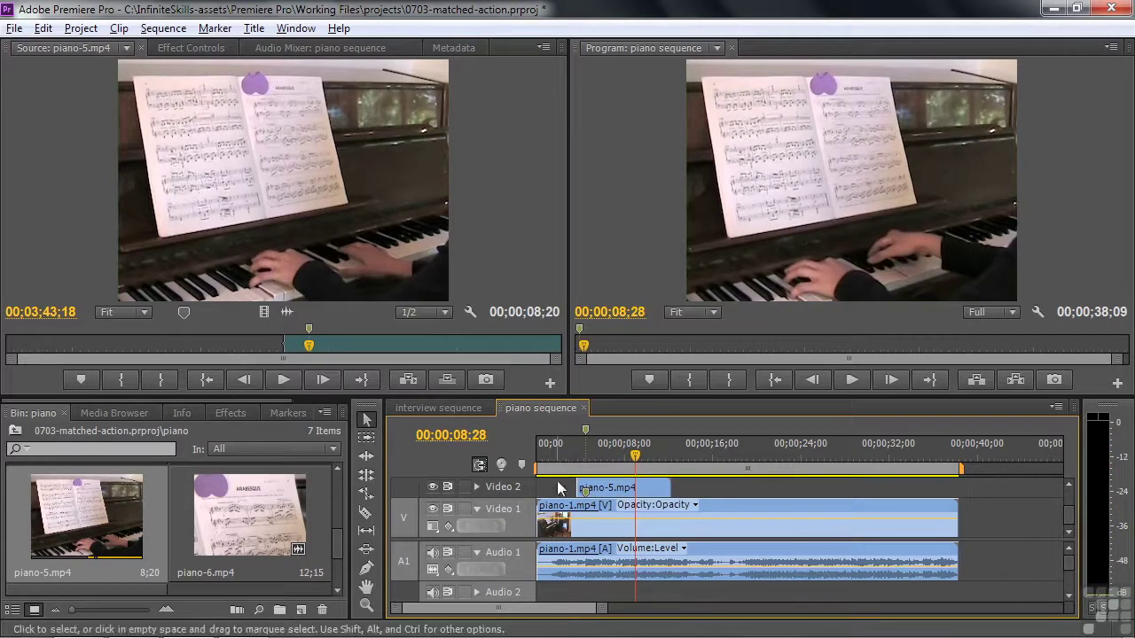
mouse_move(587, 488)
left_mouse_down()
mouse_move(573, 488)
mouse_move(589, 489)
mouse_move(600, 469)
mouse_move(583, 470)
left_mouse_up()
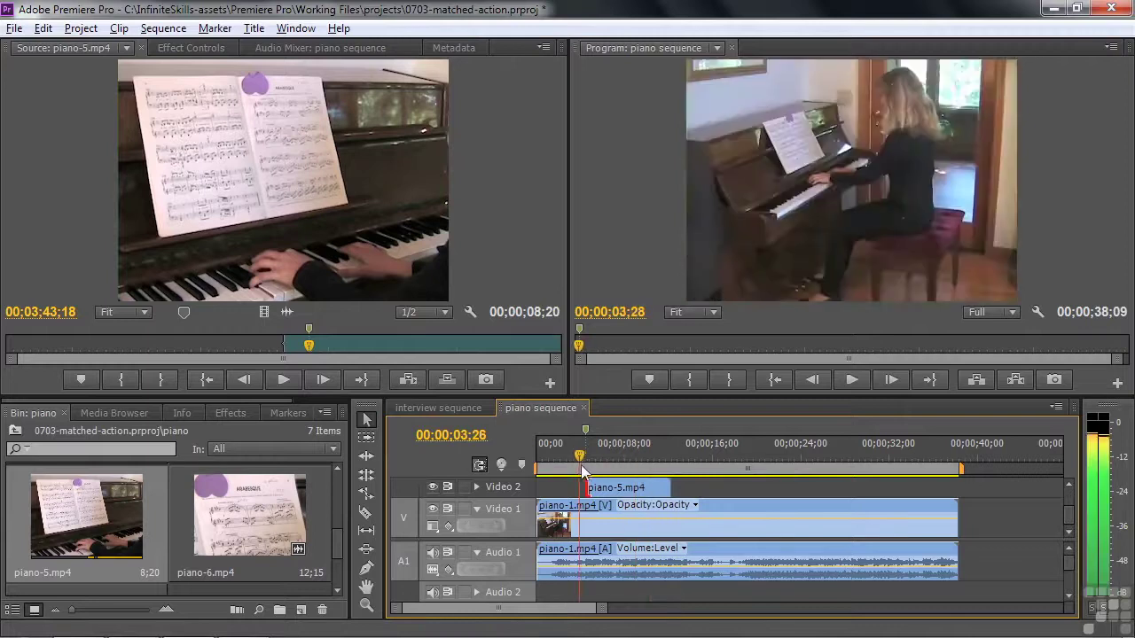
- Replay the matched cut, trim the end of piano-5.mp4 on Video 2 to about 7 seconds and play back the cut to the wide shot
key("space")
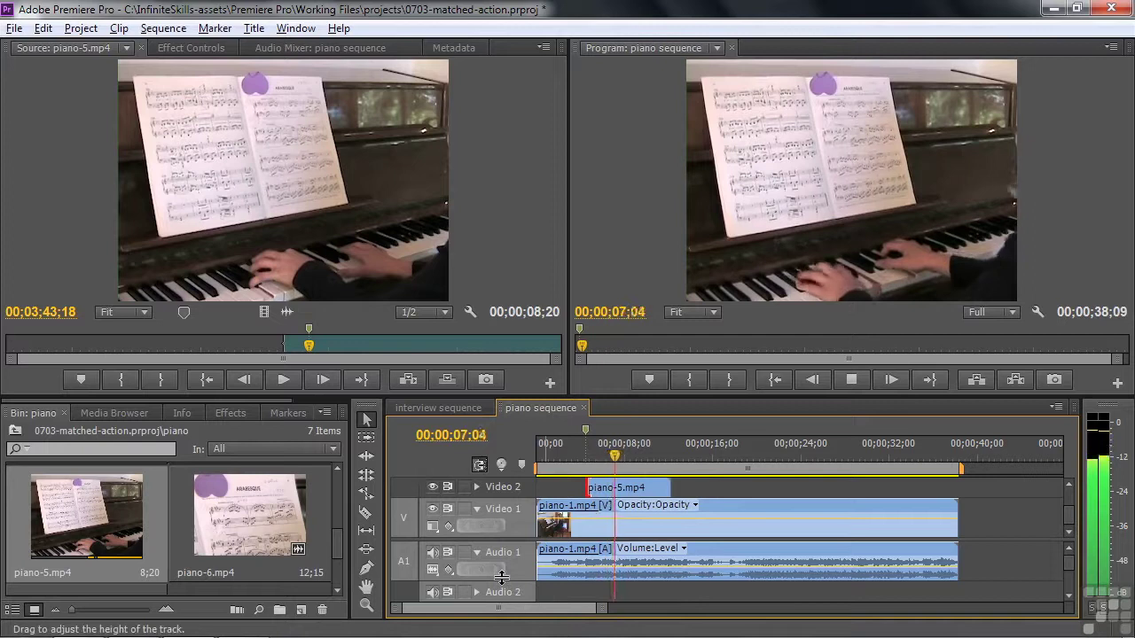
key("space")
left_click_drag(669, 486, 618, 487)
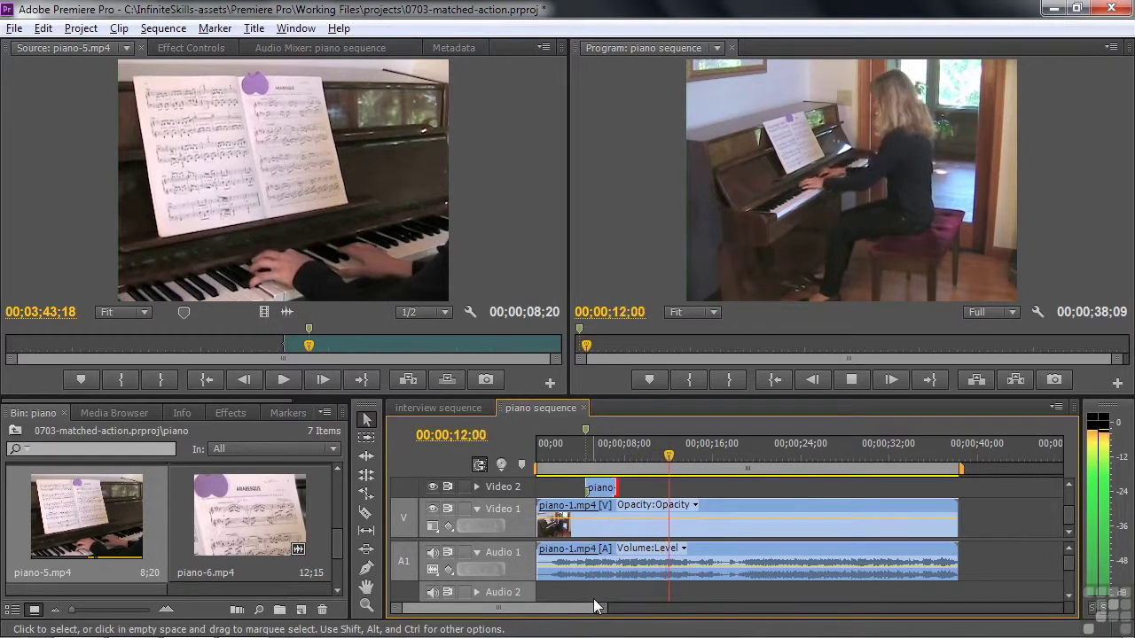
key("space")
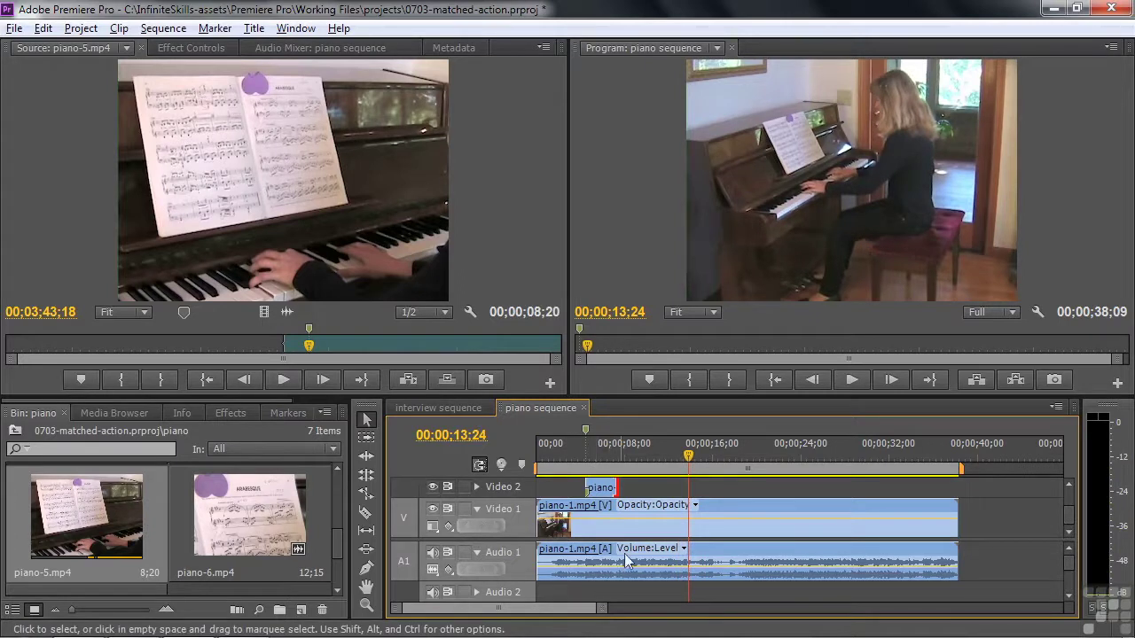
- Find the next distinct hand movement in the piano sequence and add a sequence marker at 00;00;18;04
key("space")
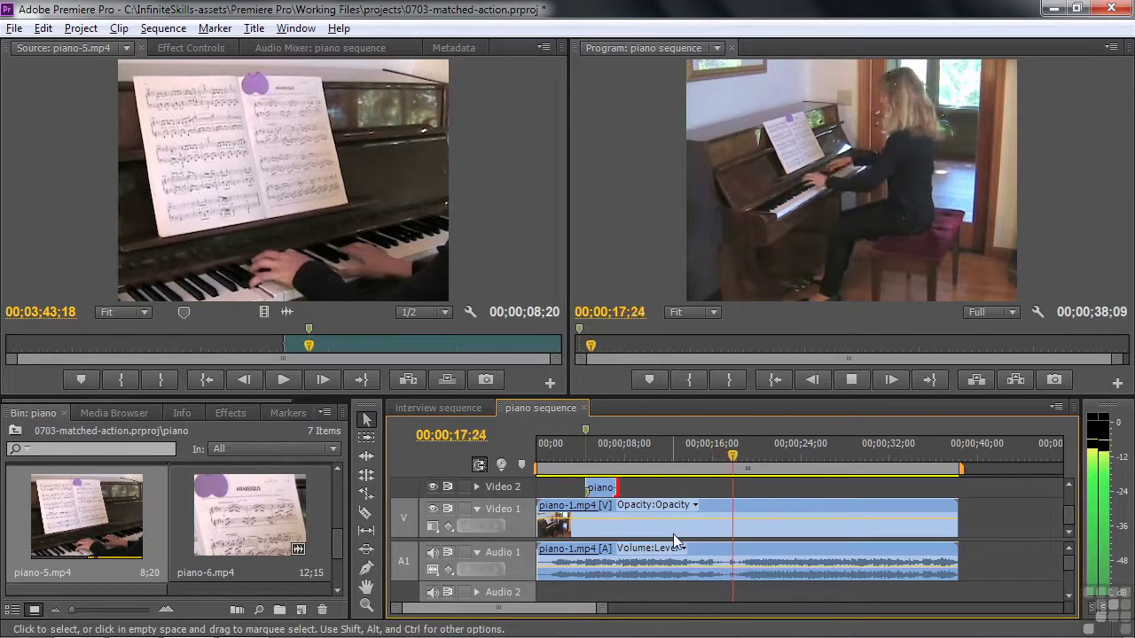
key("space")
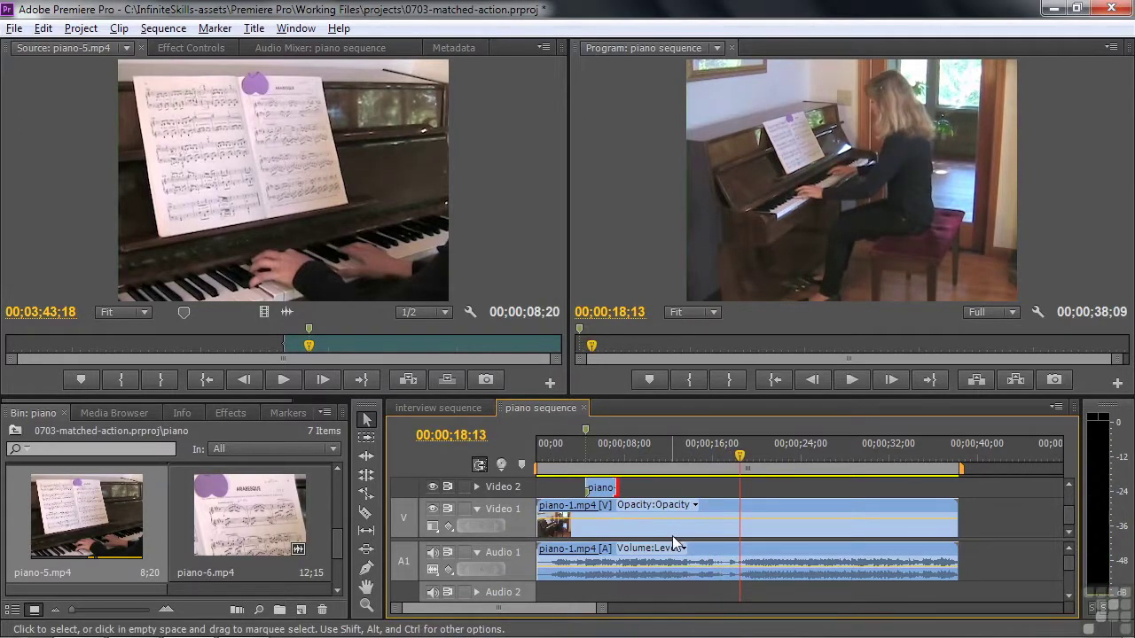
key("Left")
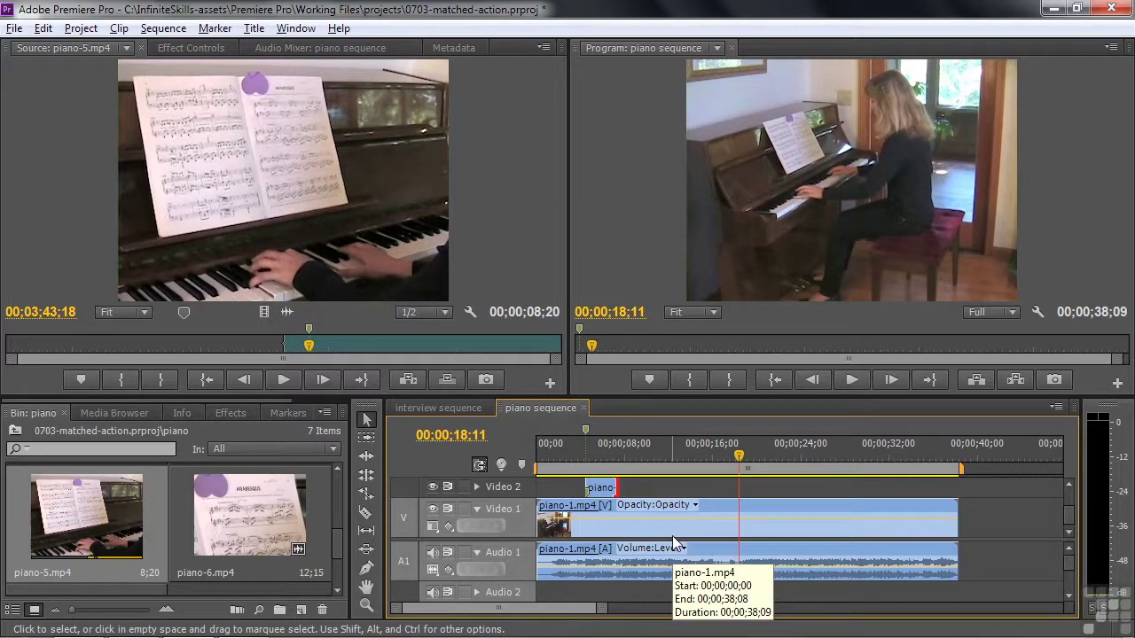
key("Left")
key("Left")
key("Left")
key("Left")
key("Left")
key("Left")
key("Left")
key("Right")
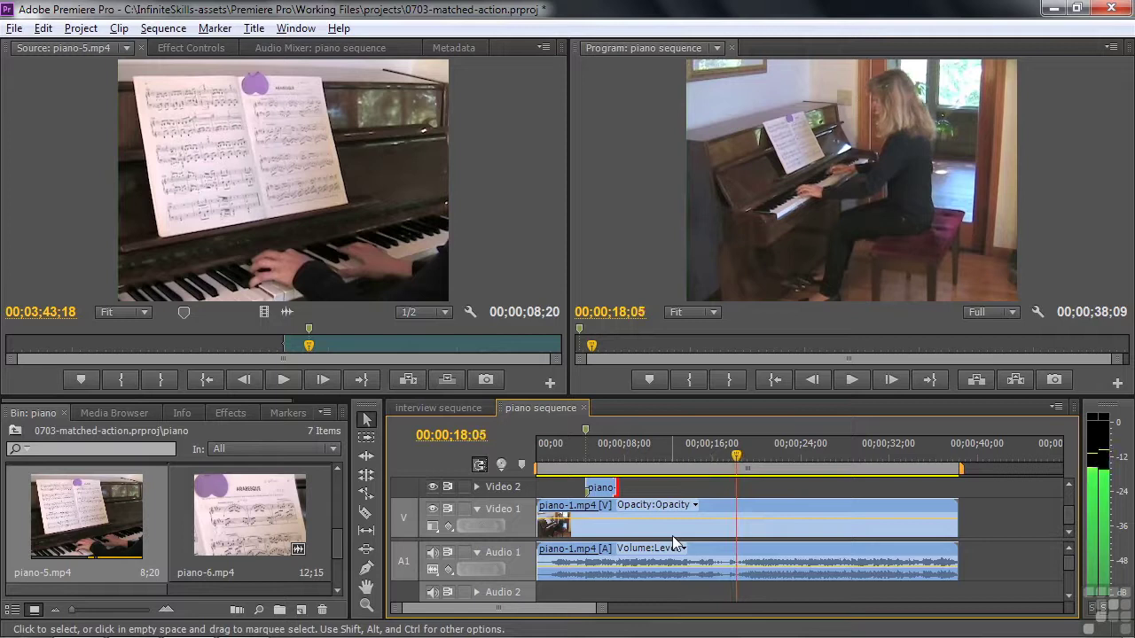
key("Left")
key("Left")
key("Right")
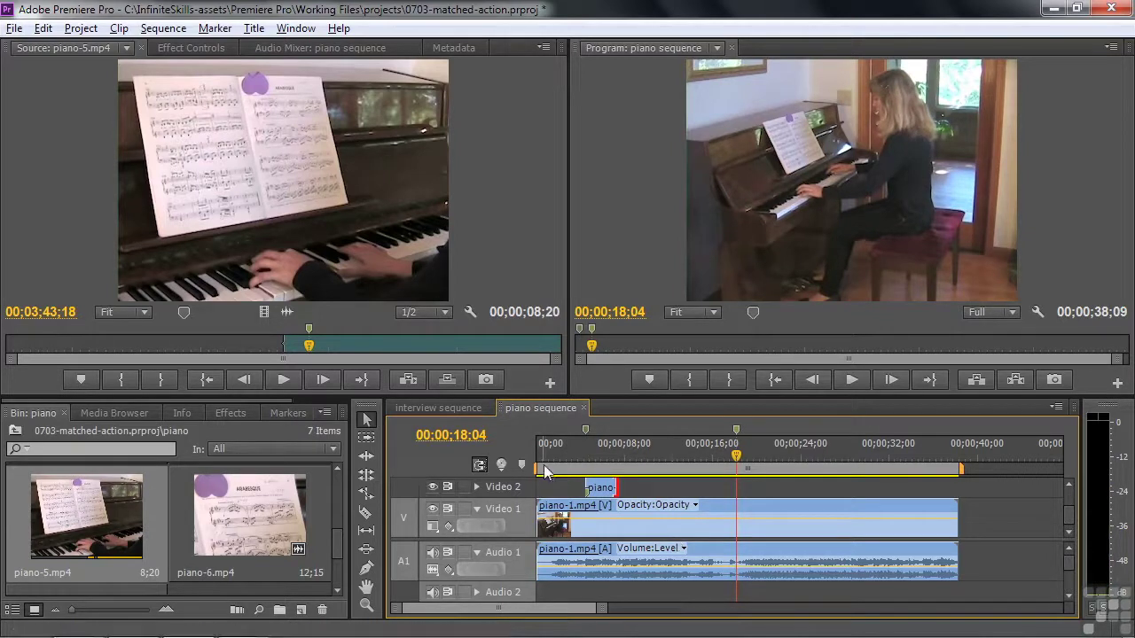
- Load piano-4.mp4 as the source clip and play it up to the matching hand movement
left_click_drag(341, 543, 313, 519)
double_click(257, 530)
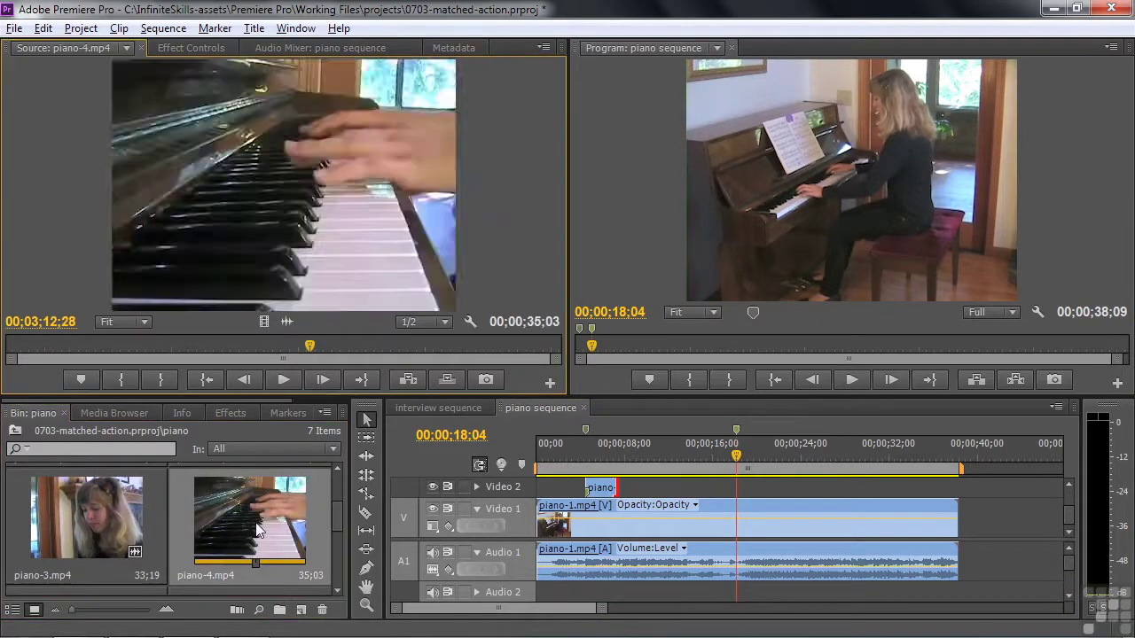
left_click_drag(310, 347, 255, 352)
key("space")
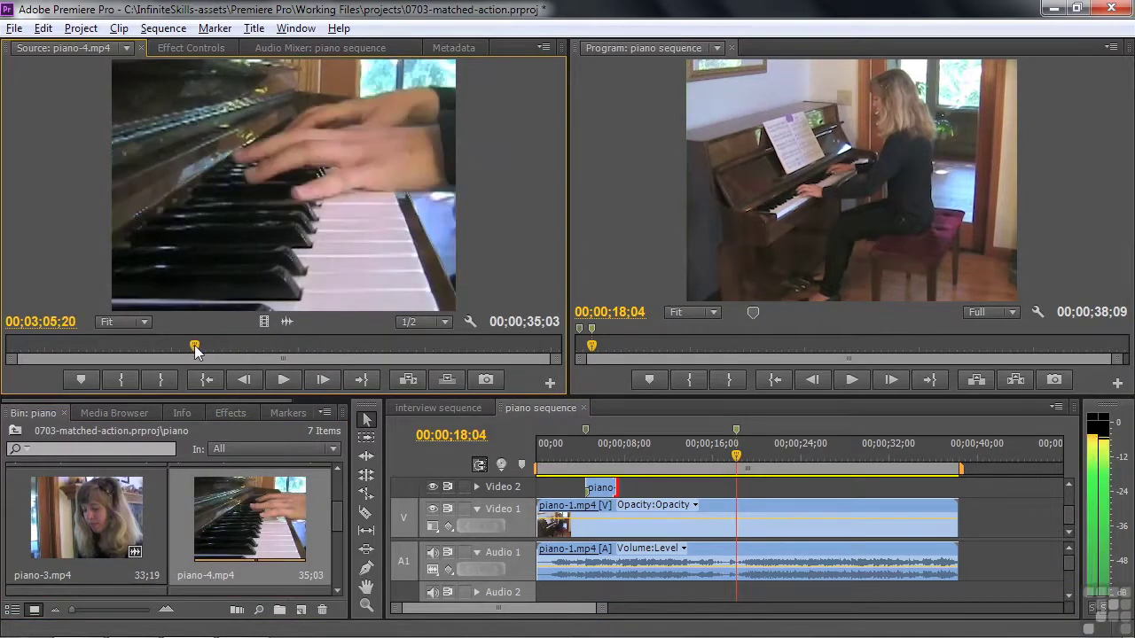
key("space")
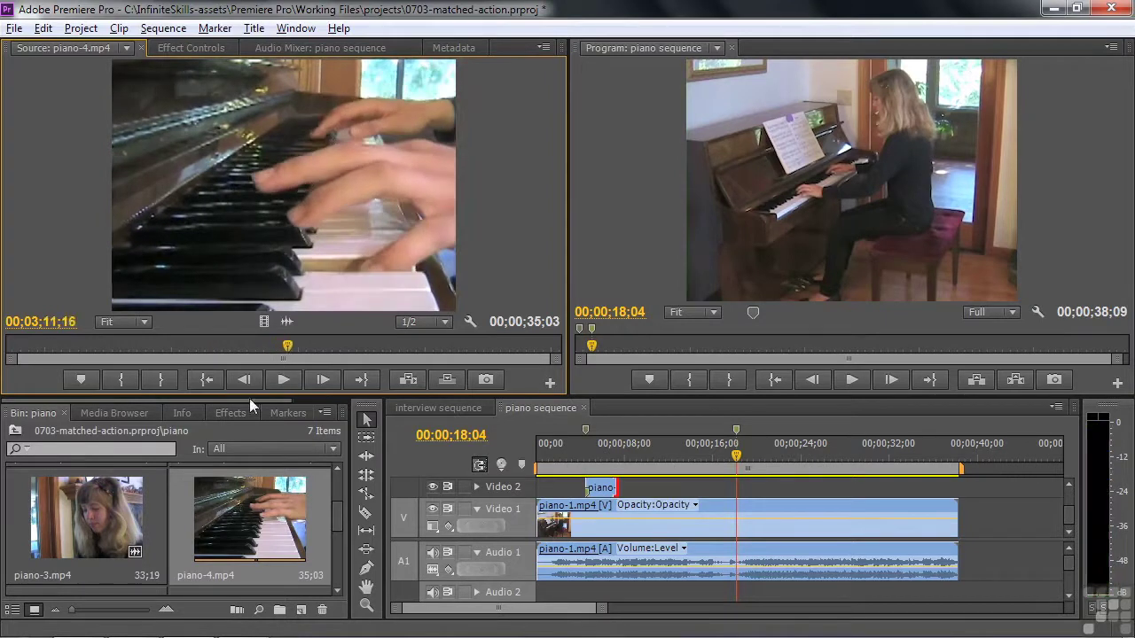
- Step to the exact frame of the matching hand movement in piano-4.mp4 and add a source marker at 00;03;11;07
key("Left")
key("Left")
key("Left")
key("Left")
key("Left")
key("Left")
key("Left")
key("Left")
key("Left")
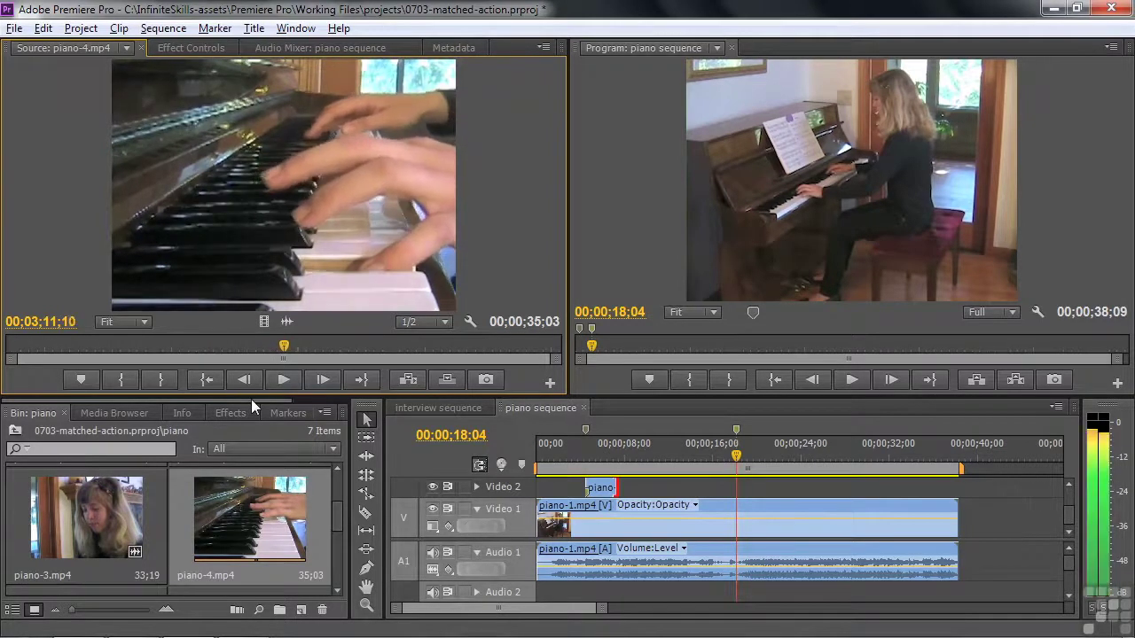
key("Right")
key("Right")
key("Right")
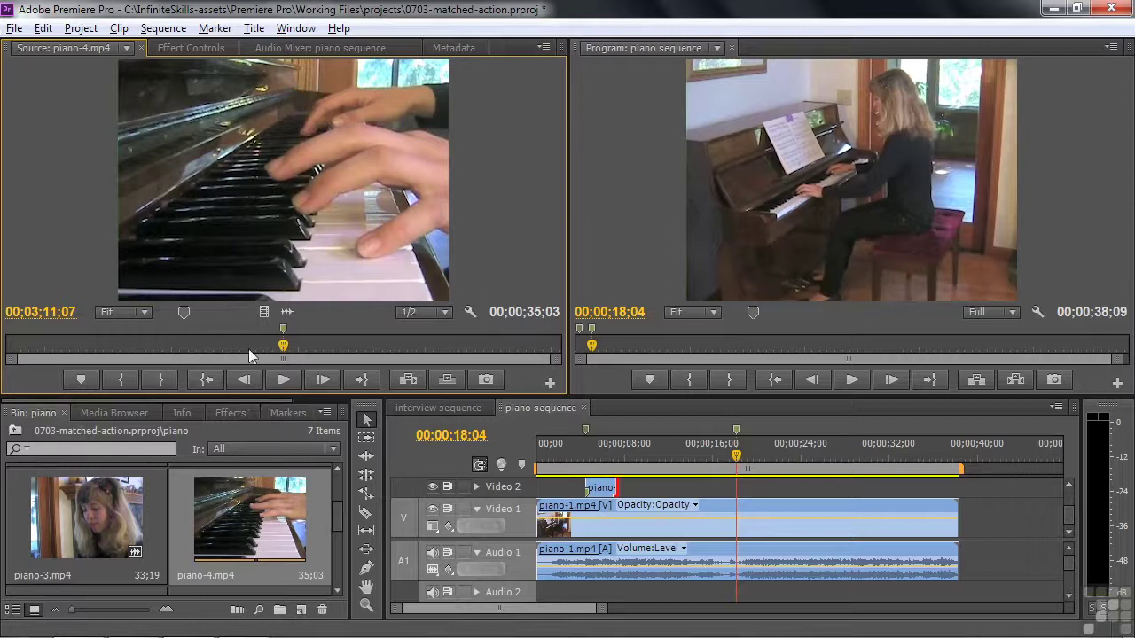
- Set the piano-4.mp4 In point at 00;03;04;07 and place the clip on Video 2 with its marker aligned to the sequence marker at 00;00;18;04
left_click_drag(293, 351, 172, 369)
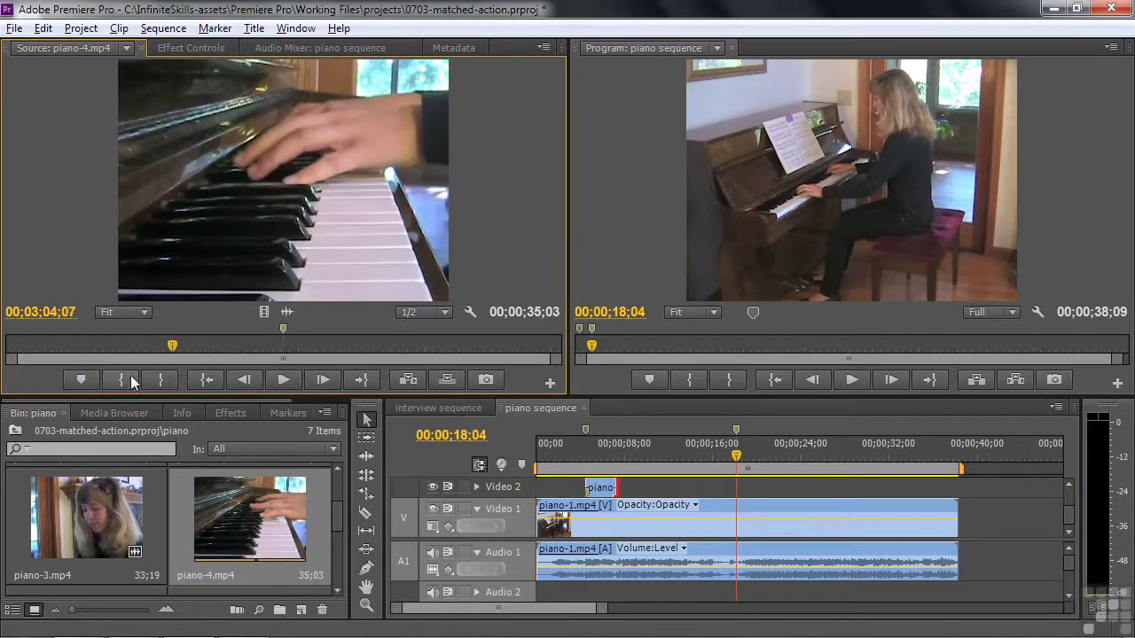
left_click(131, 375)
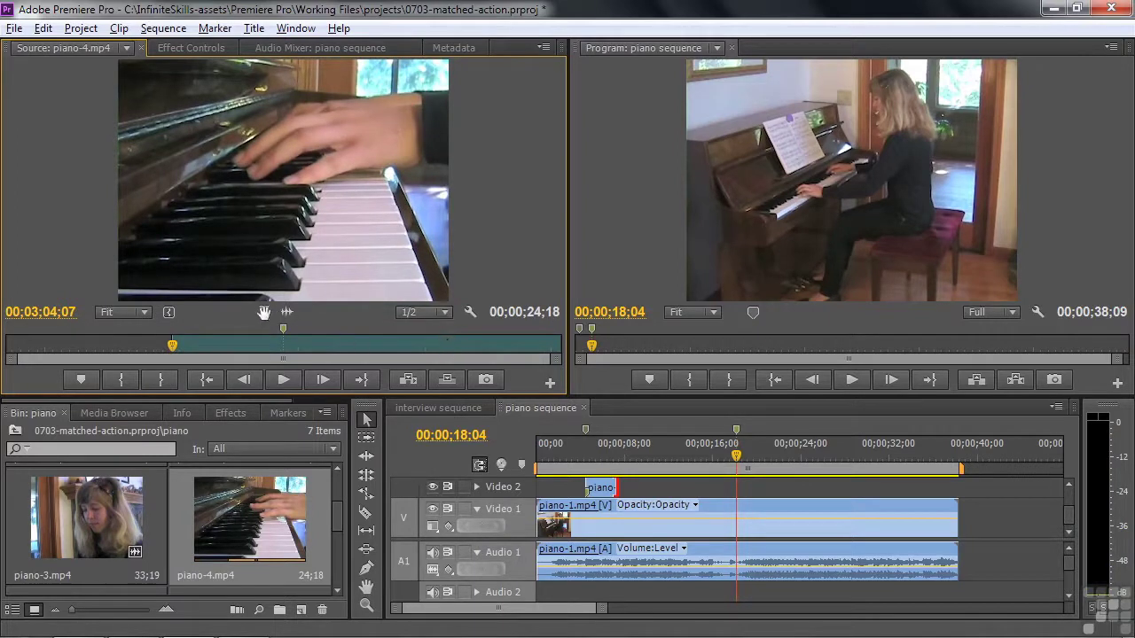
left_click_drag(664, 438, 664, 486)
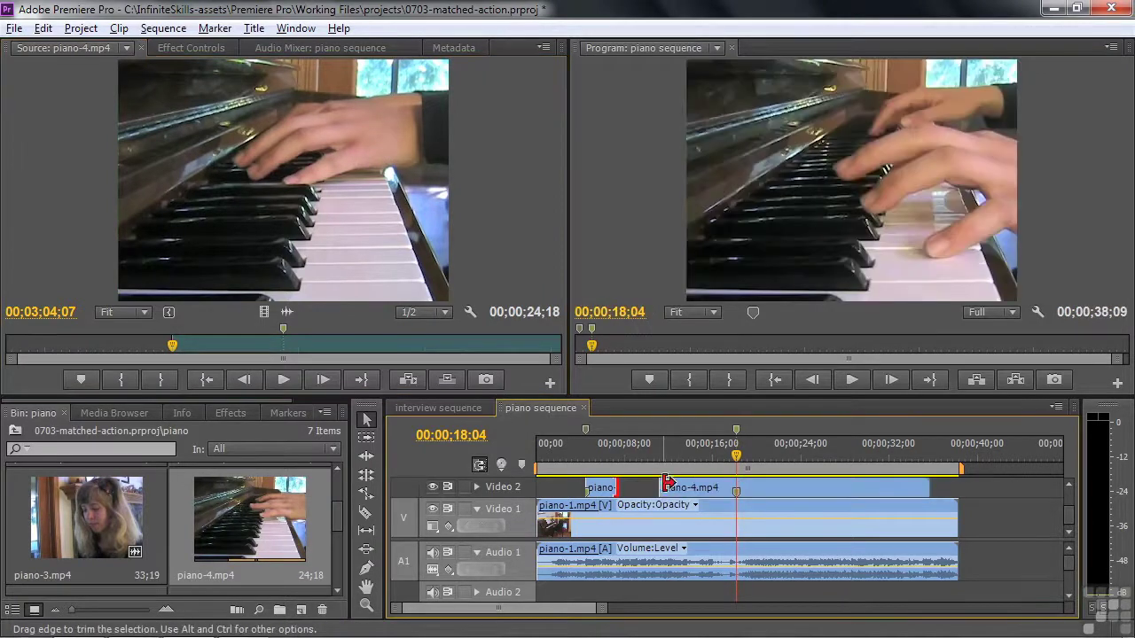
- Play the cut into piano-4.mp4 and trim the clip's start on Video 2 to 00;00;13;29
left_click_drag(736, 456, 649, 476)
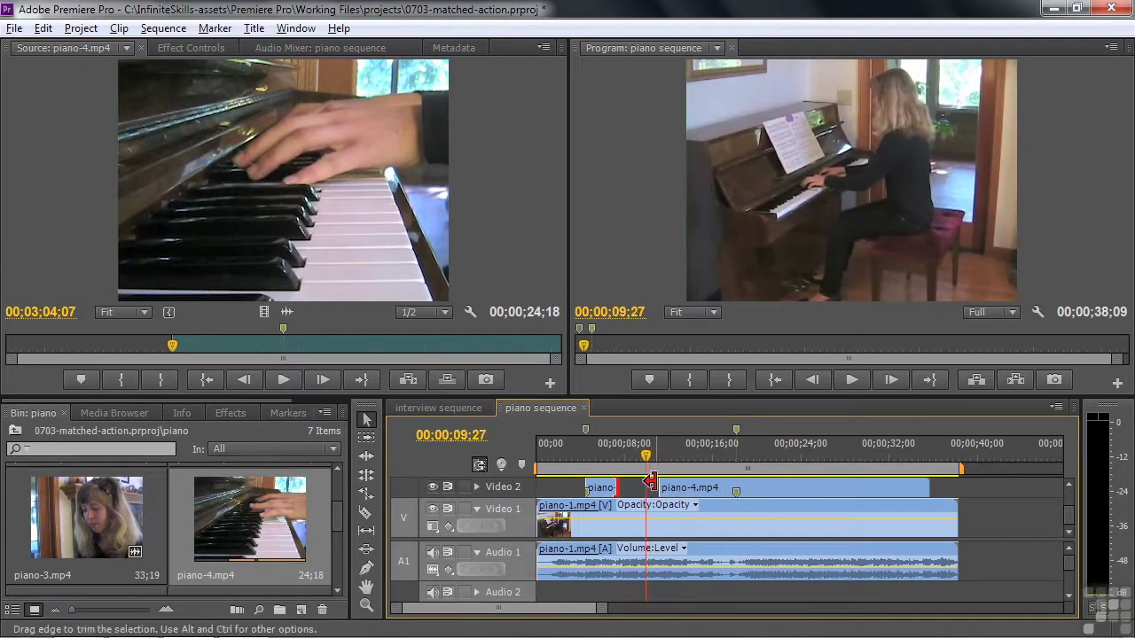
key("space")
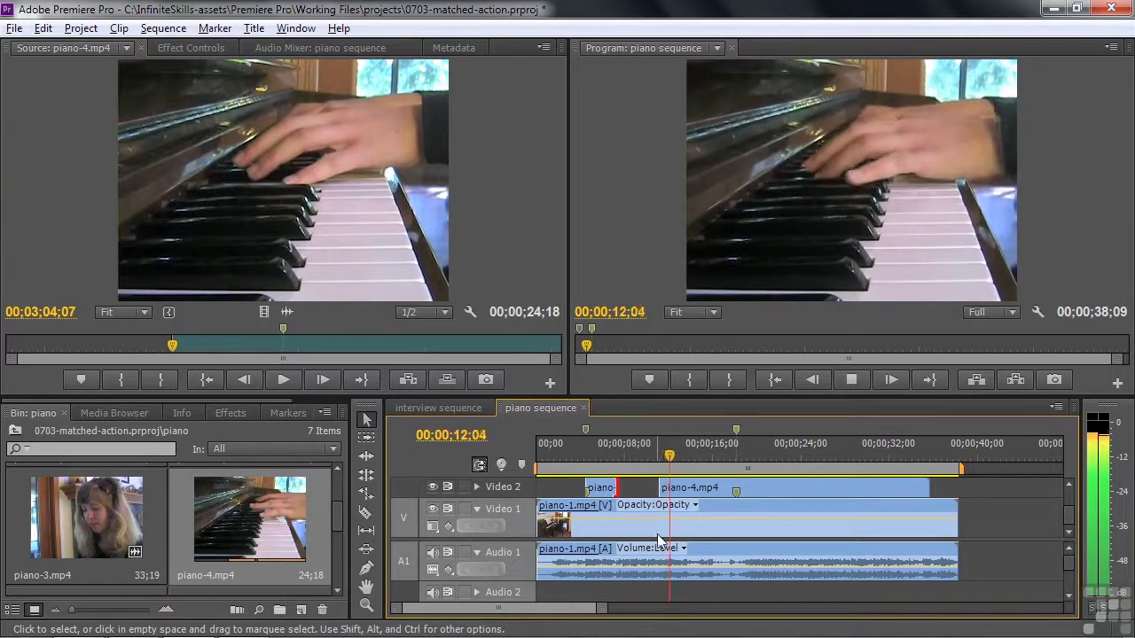
key("space")
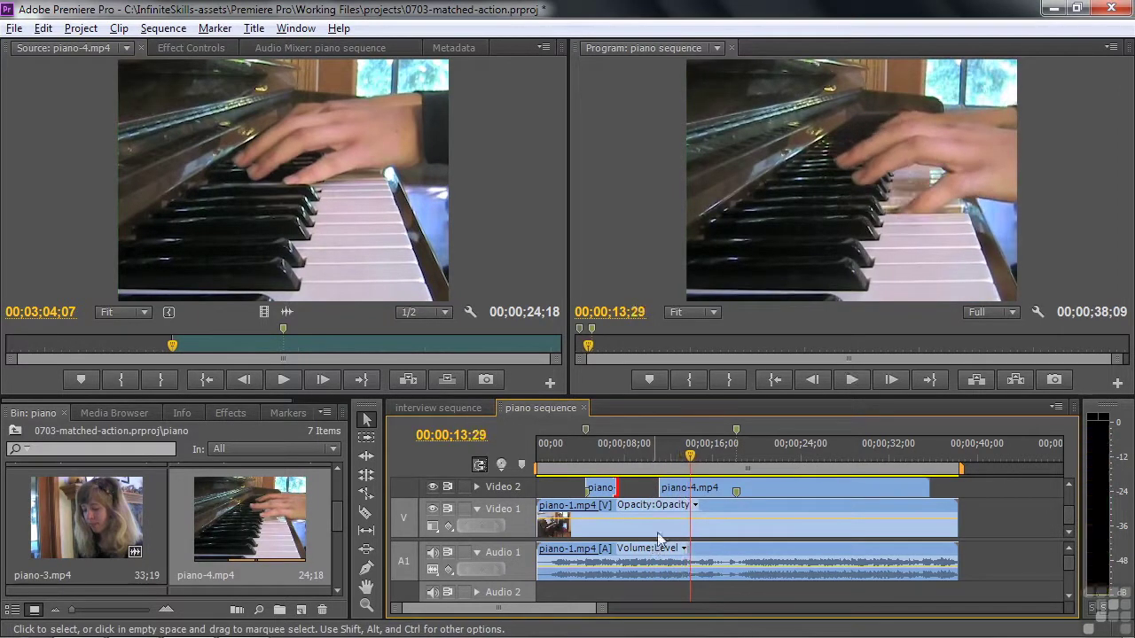
left_click_drag(662, 488, 693, 489)
- Review the new cut, trim the end of piano-4.mp4 on Video 2 to about 00;00;23;11 and play back the return to the wide shot
key("space")
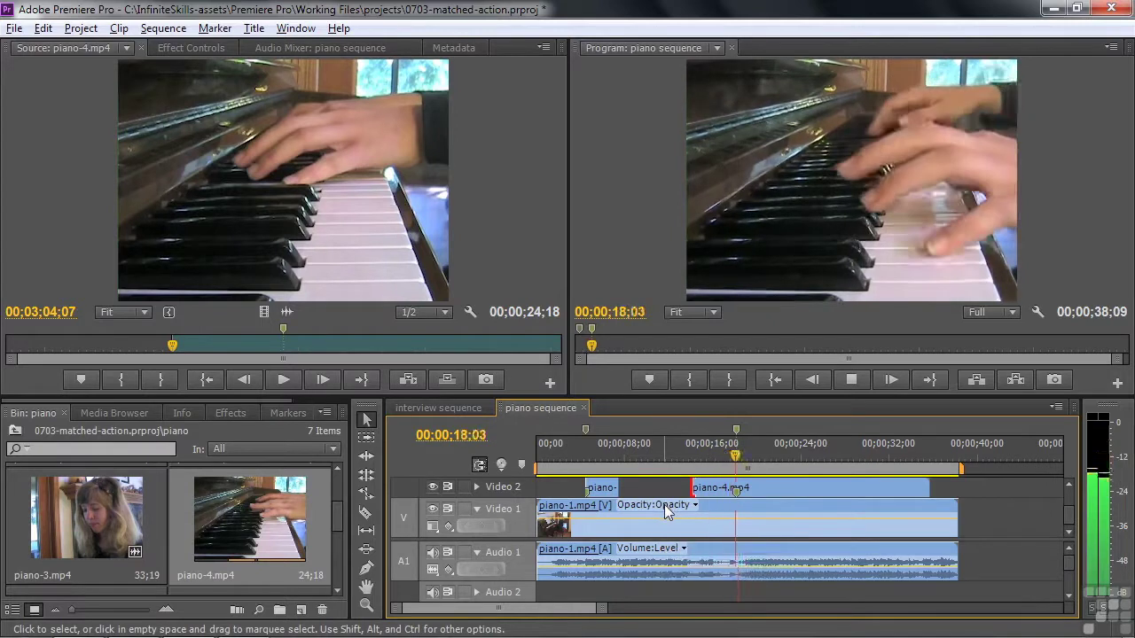
key("space")
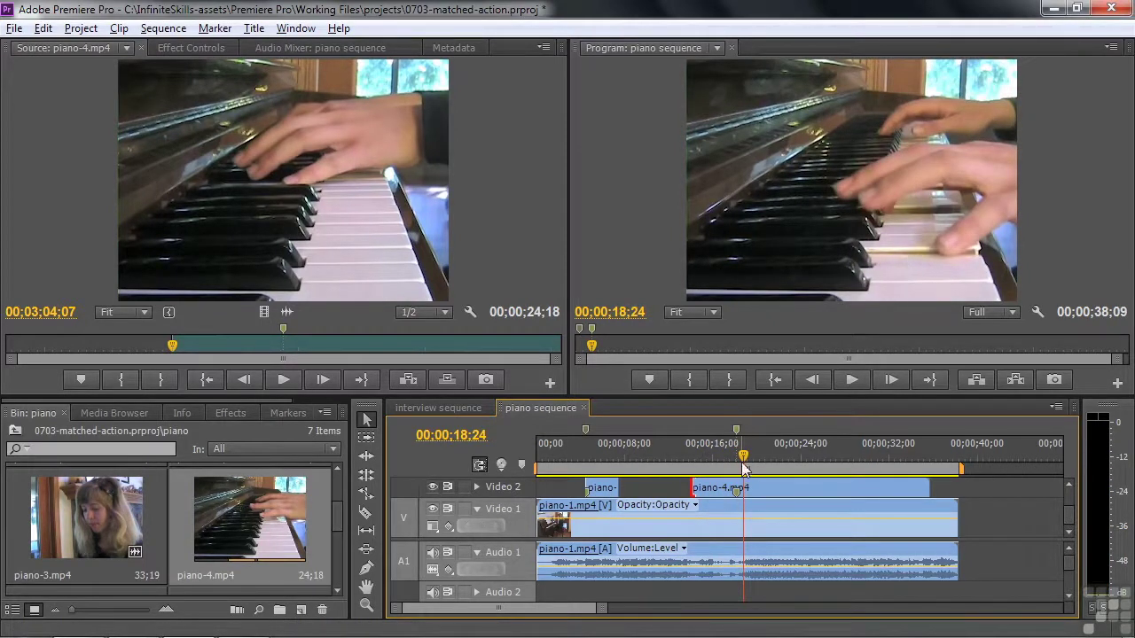
key("space")
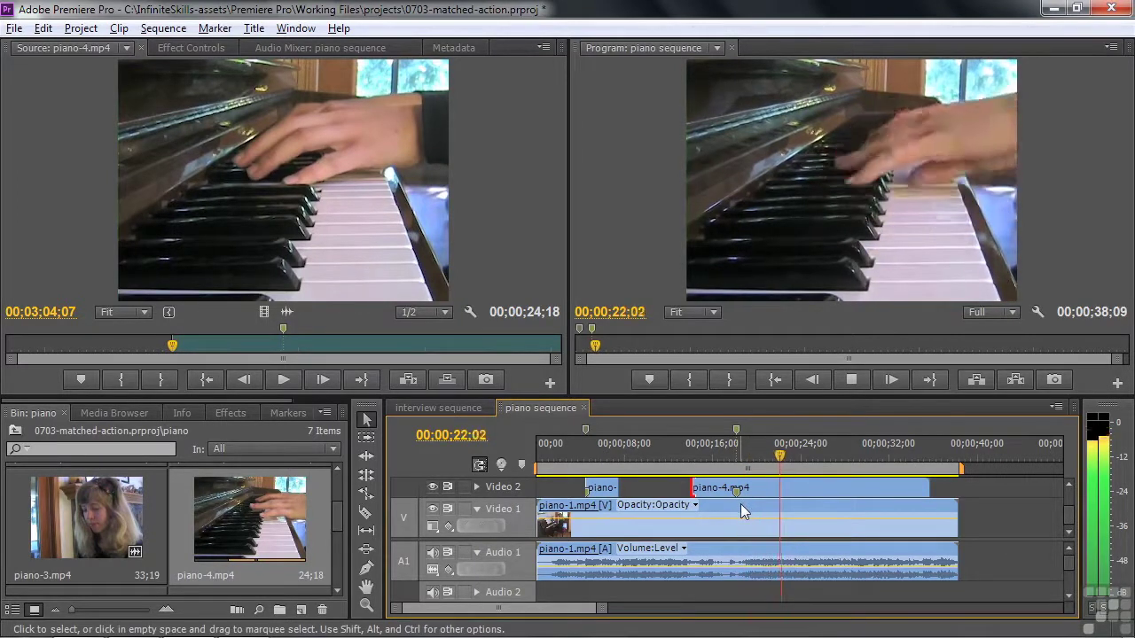
key("space")
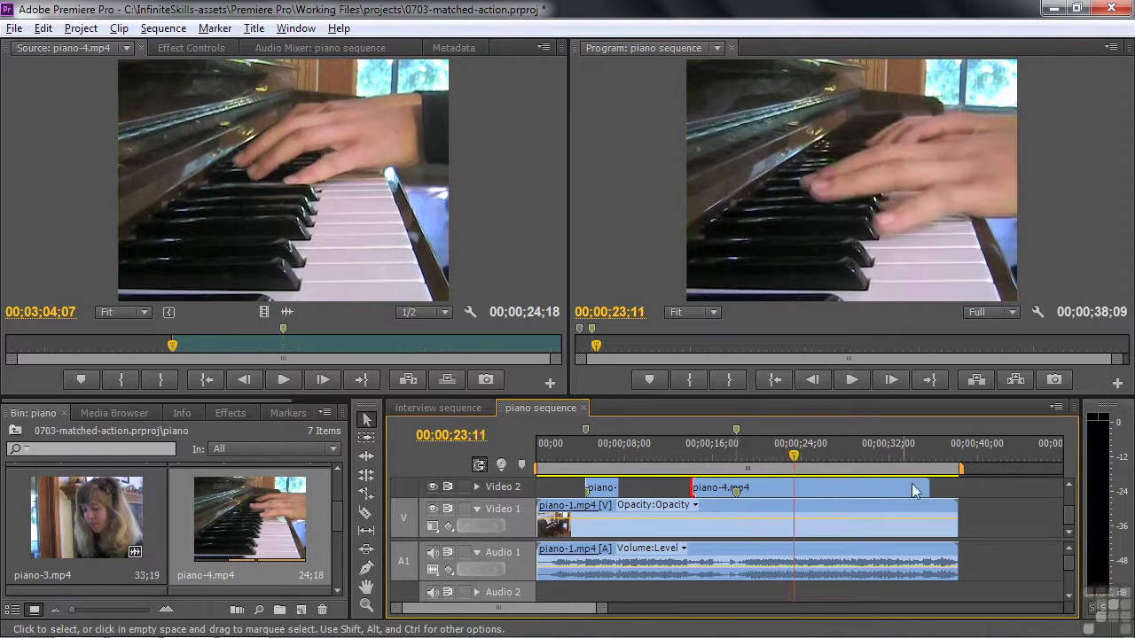
left_click_drag(918, 485, 803, 493)
key("space")
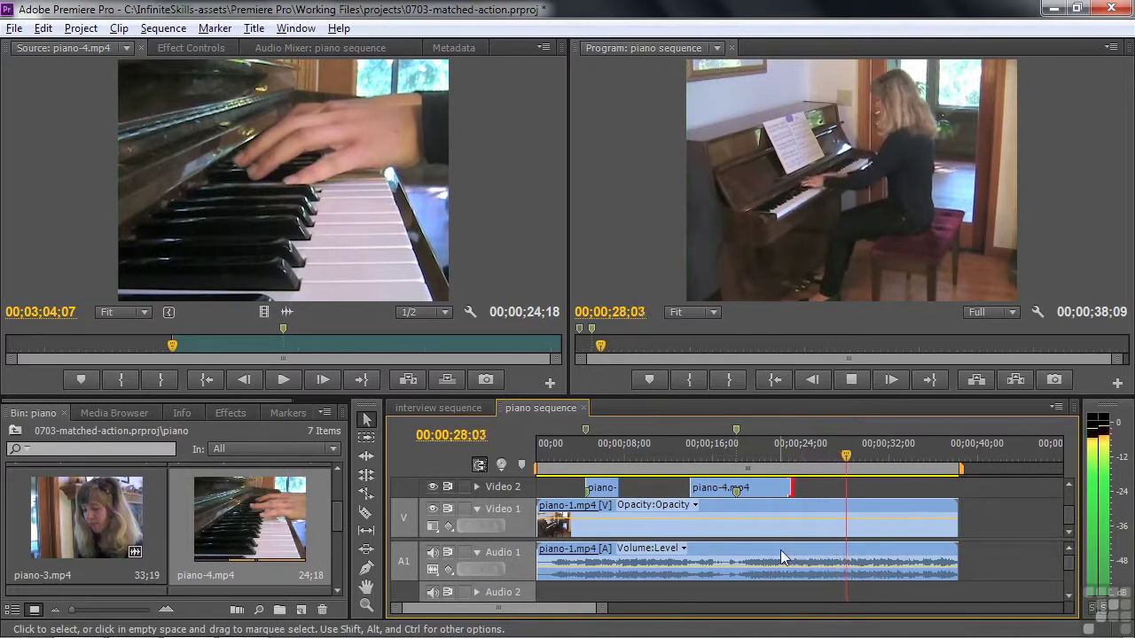
key("space")
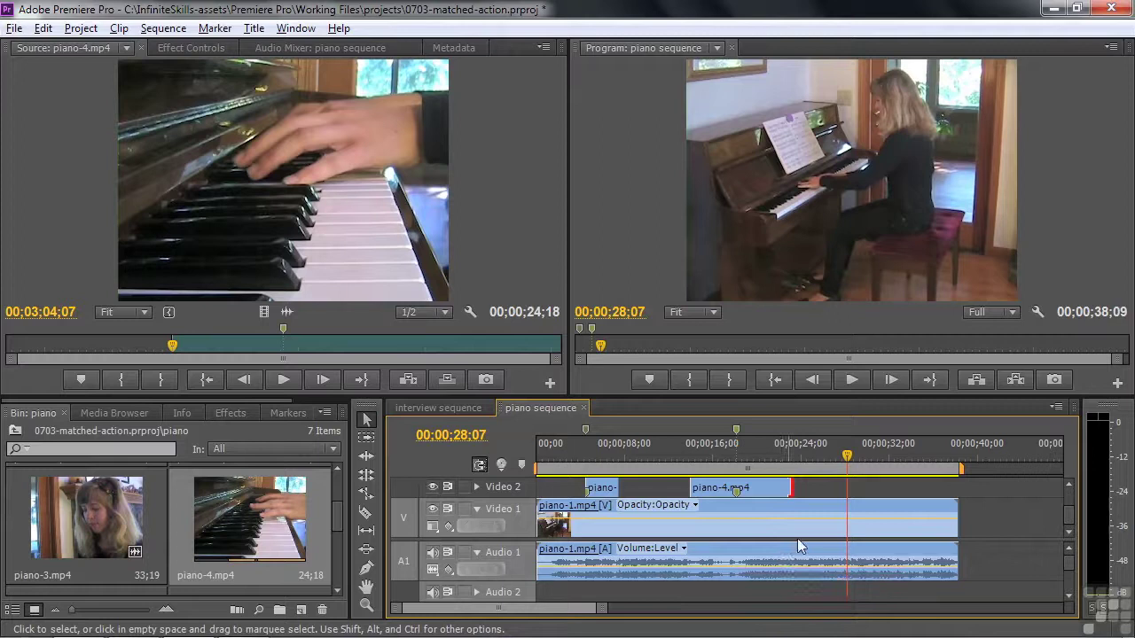